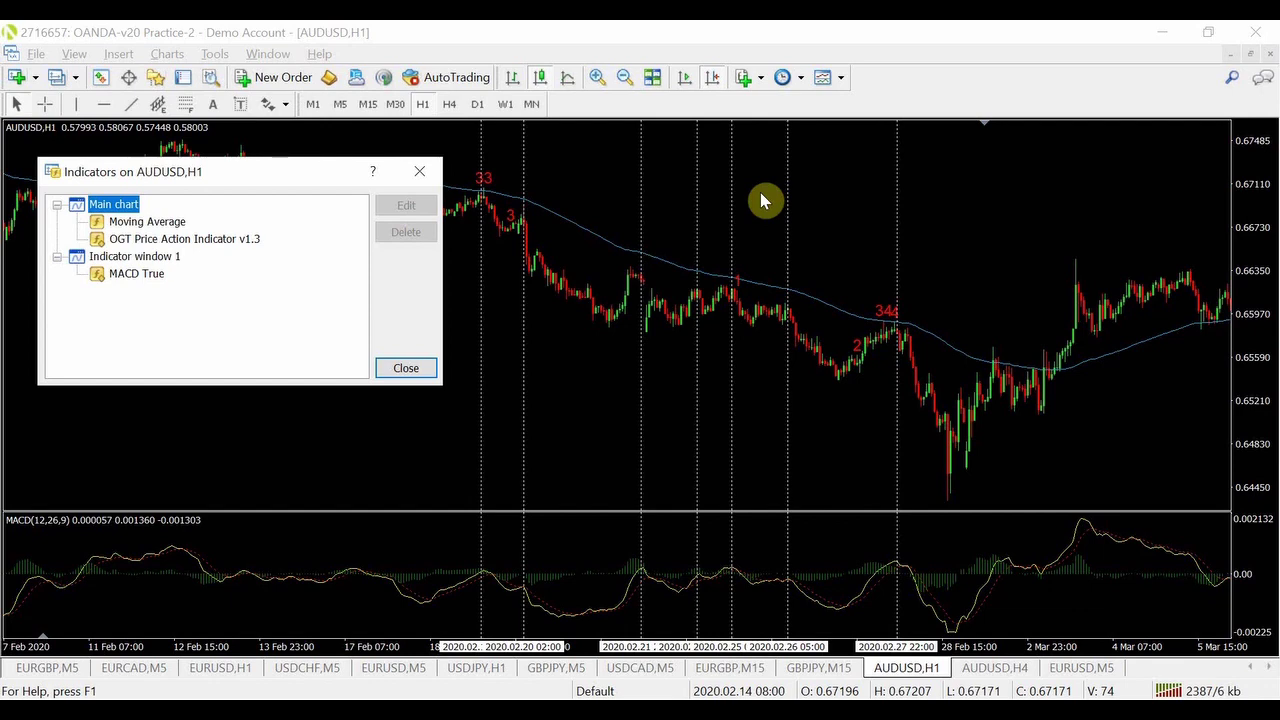
pyautogui.click(135, 240)
pyautogui.click(143, 221)
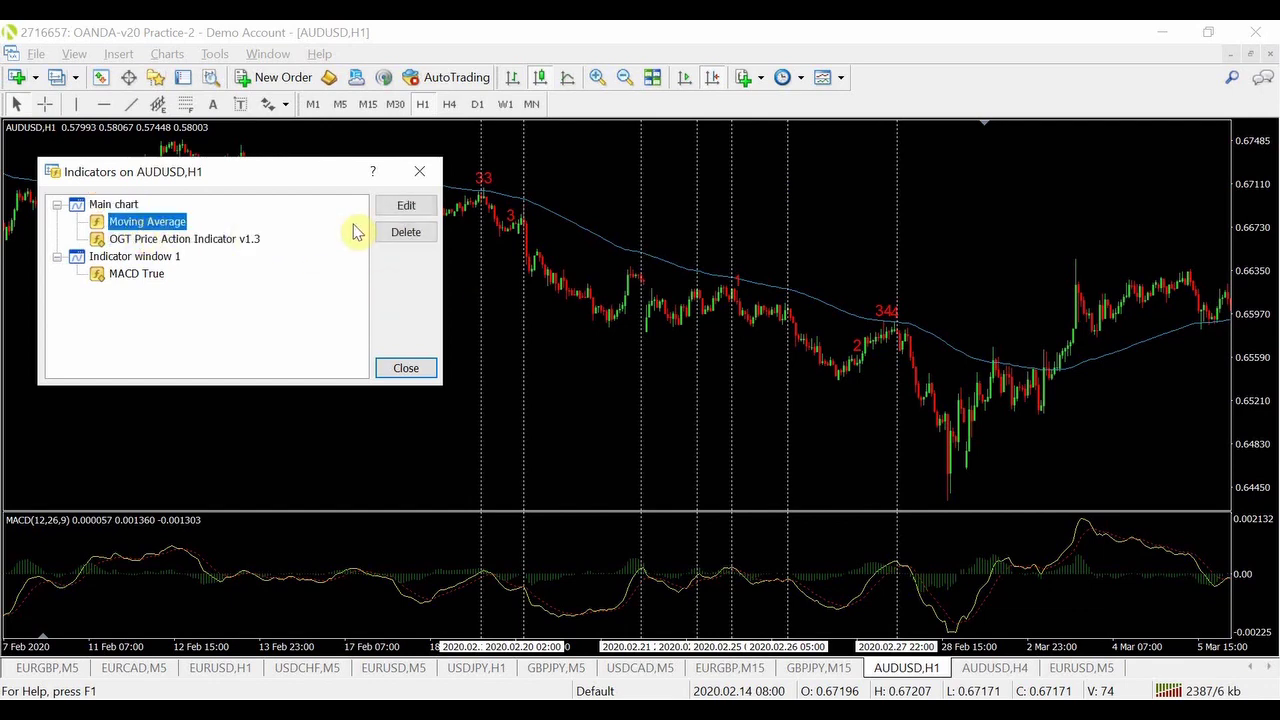
pyautogui.click(406, 206)
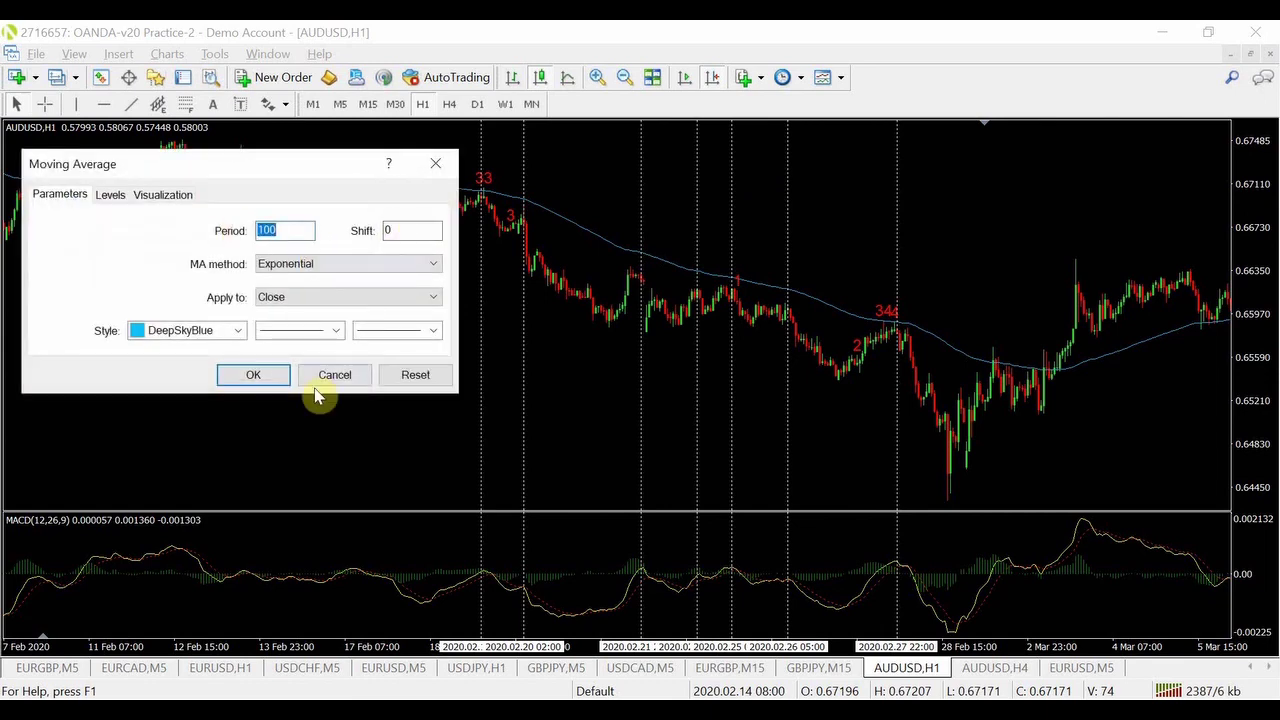
pyautogui.click(335, 385)
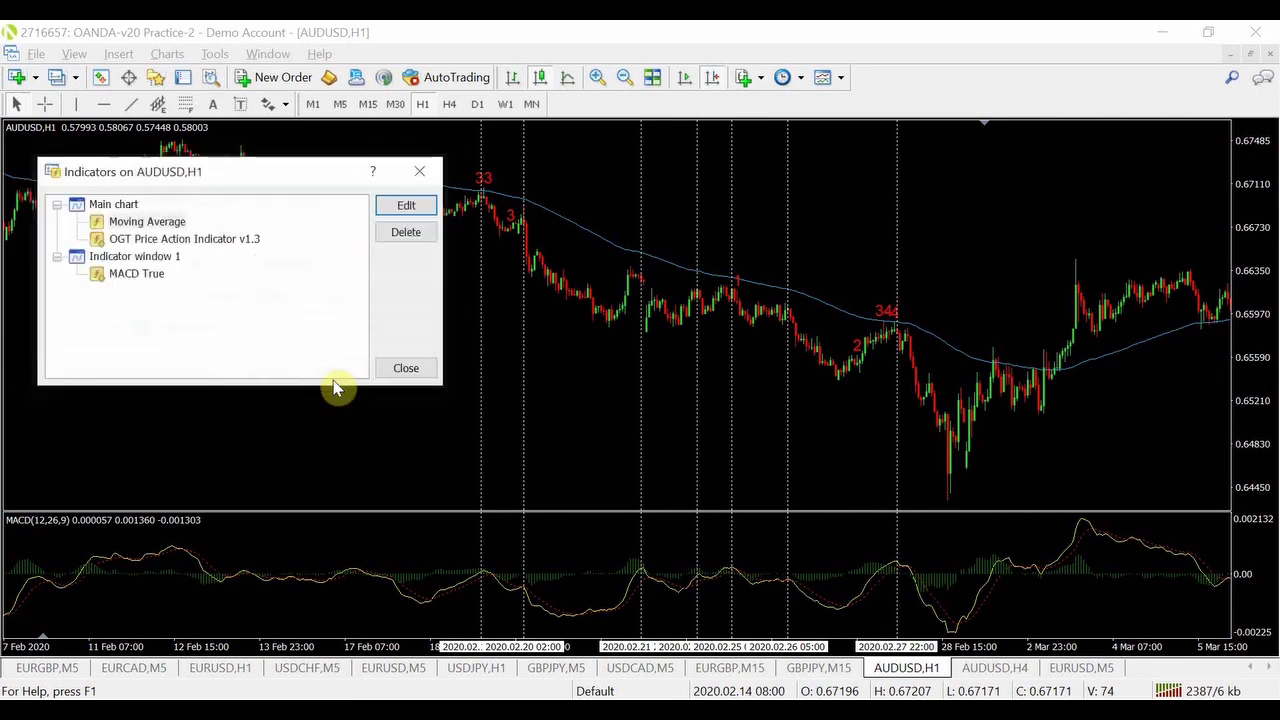
pyautogui.click(203, 240)
pyautogui.click(402, 206)
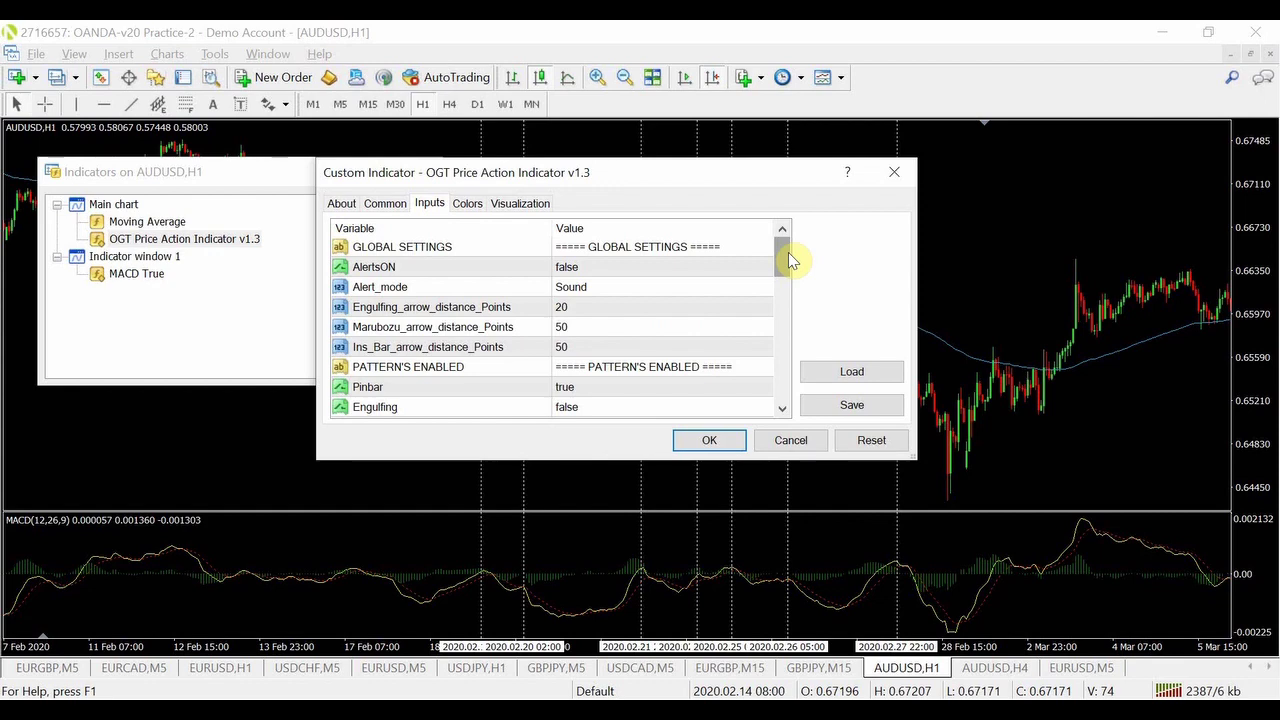
pyautogui.moveTo(788, 262); pyautogui.dragTo(790, 281)
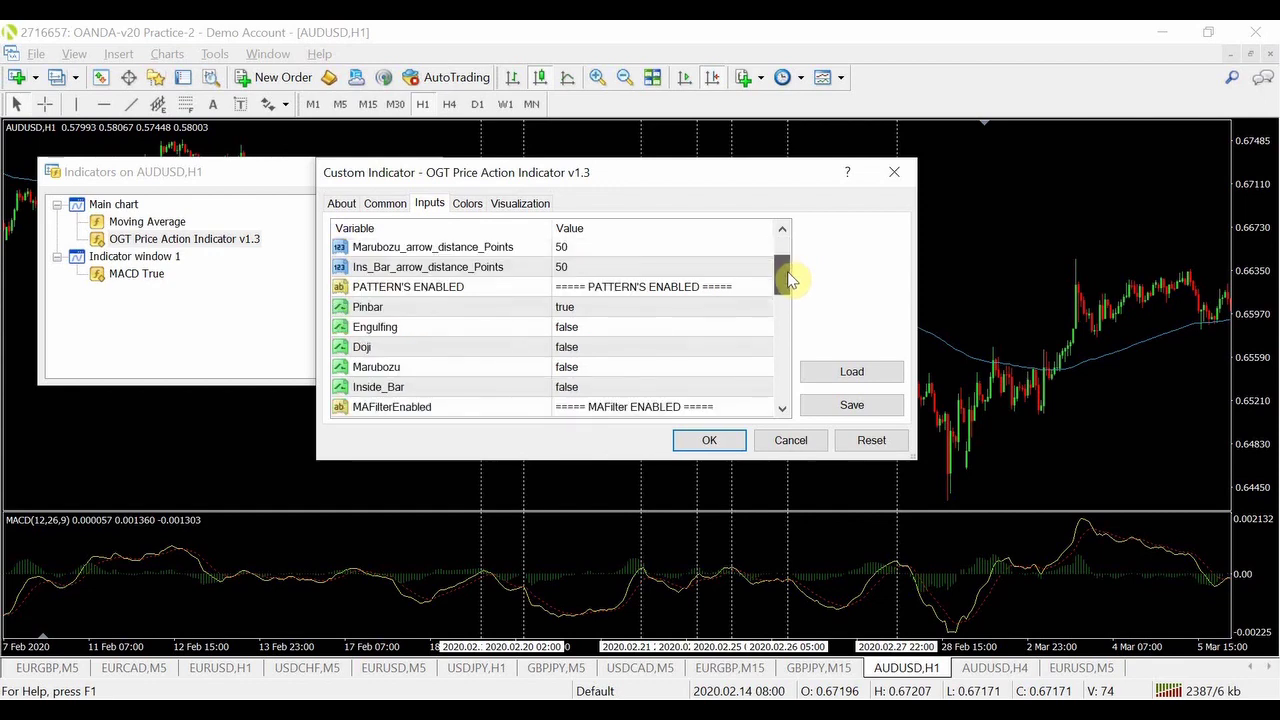
pyautogui.click(668, 290)
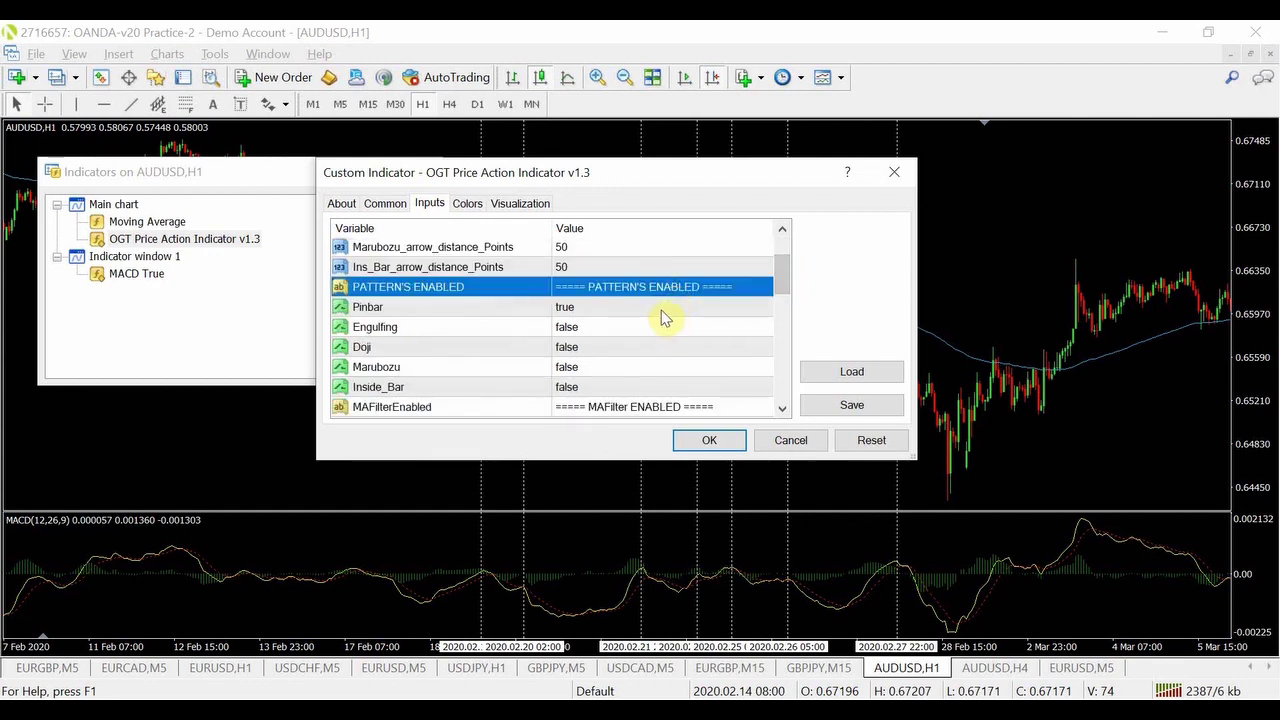
pyautogui.click(661, 309)
pyautogui.moveTo(781, 287); pyautogui.dragTo(781, 306)
pyautogui.click(597, 333)
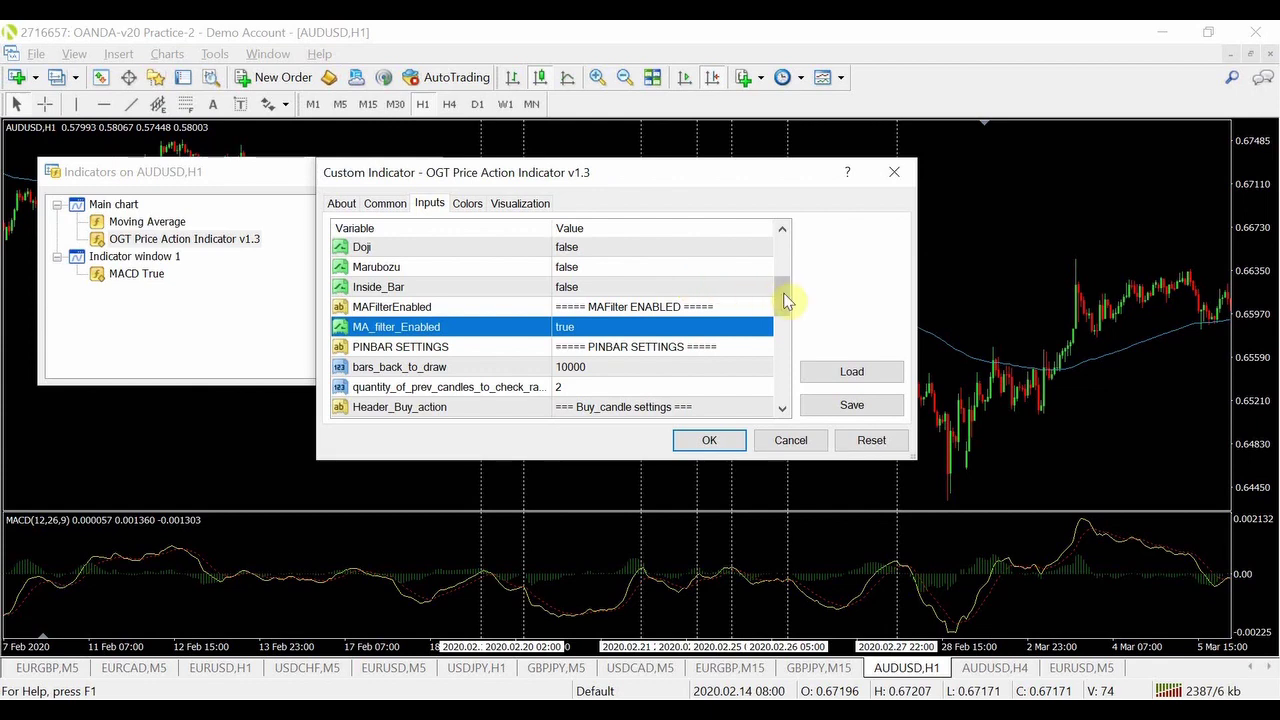
pyautogui.moveTo(787, 302); pyautogui.dragTo(787, 339)
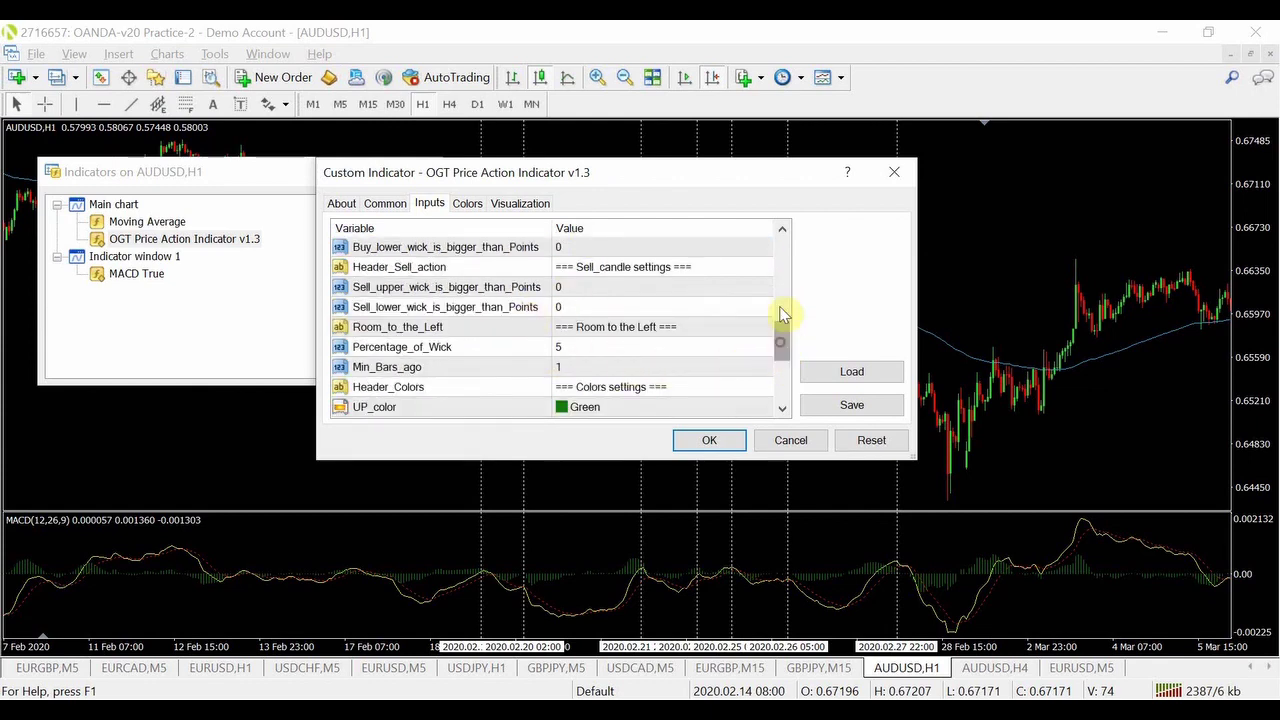
pyautogui.moveTo(780, 345); pyautogui.dragTo(785, 245)
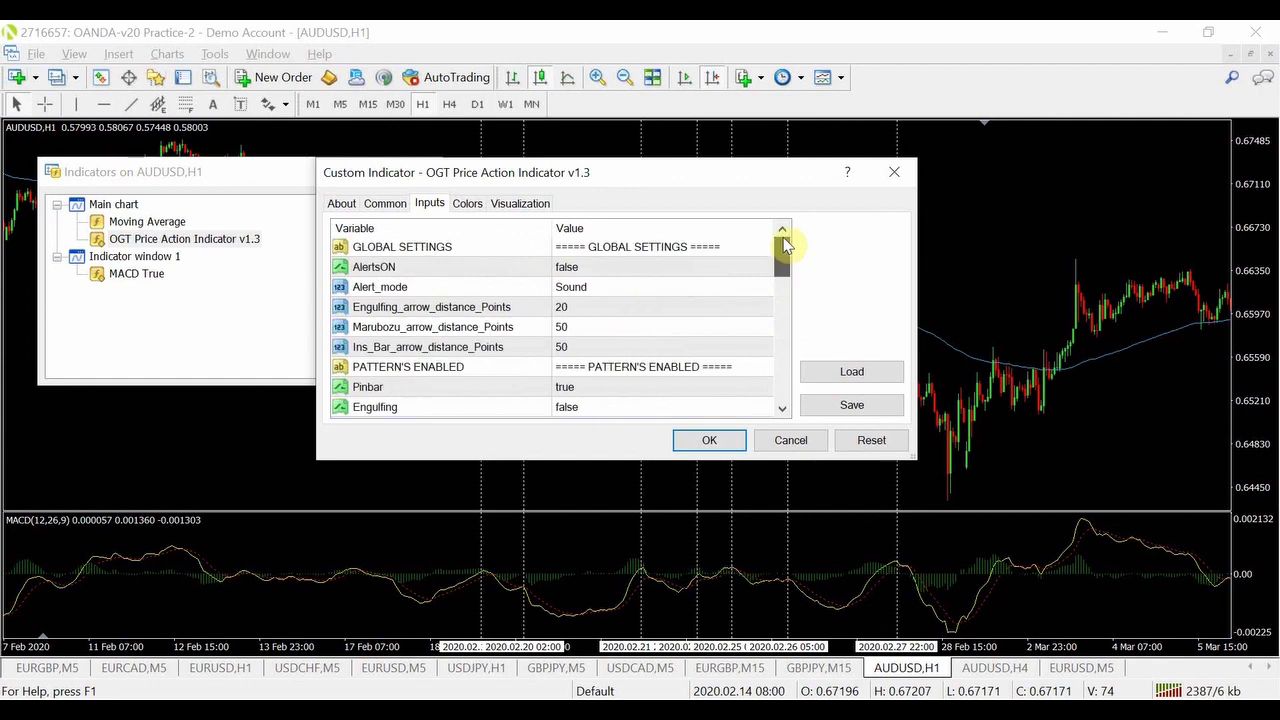
pyautogui.click(707, 445)
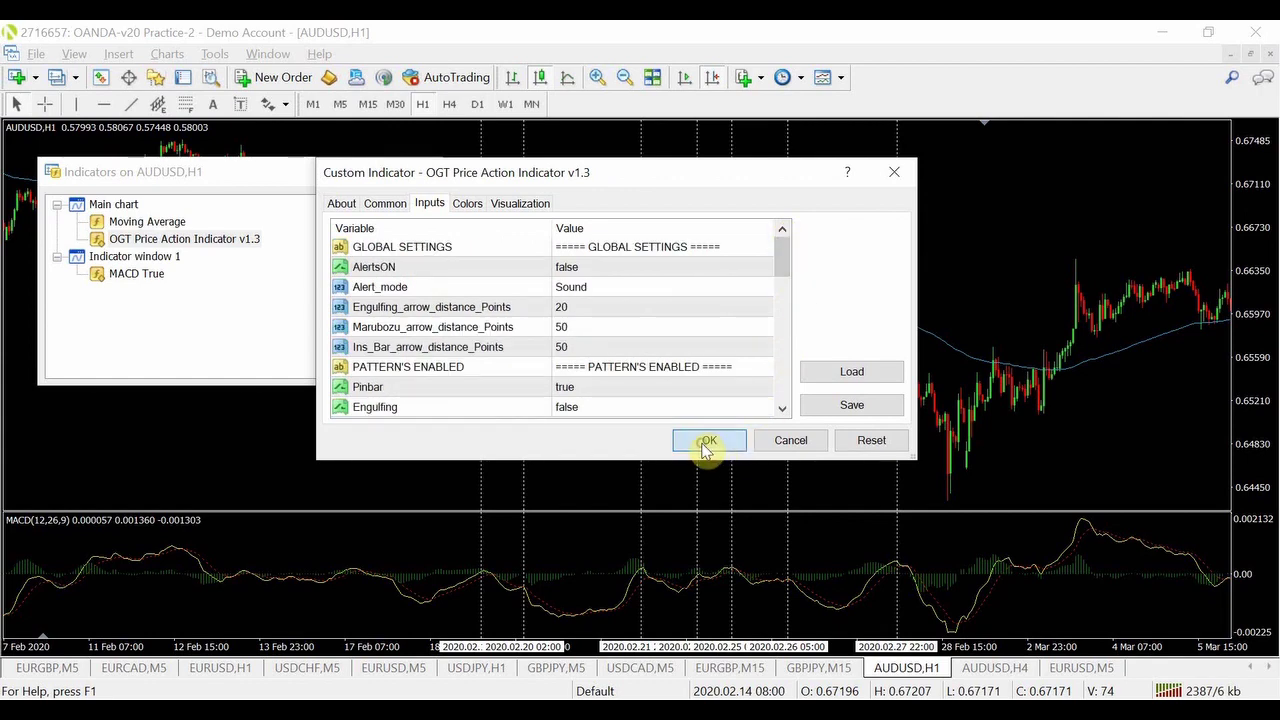
pyautogui.click(118, 280)
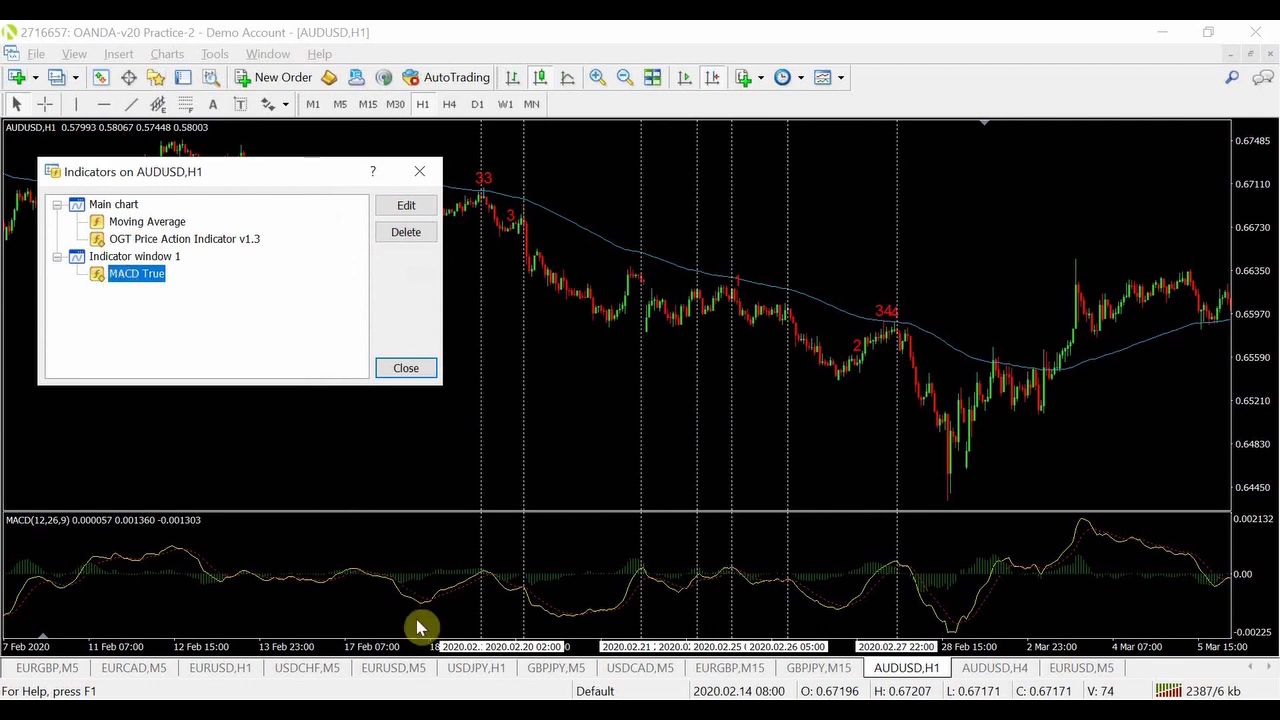
# Close the indicator list to return to the AUDUSD H1 chart with its dotted pin-bar markers
pyautogui.click(406, 370)
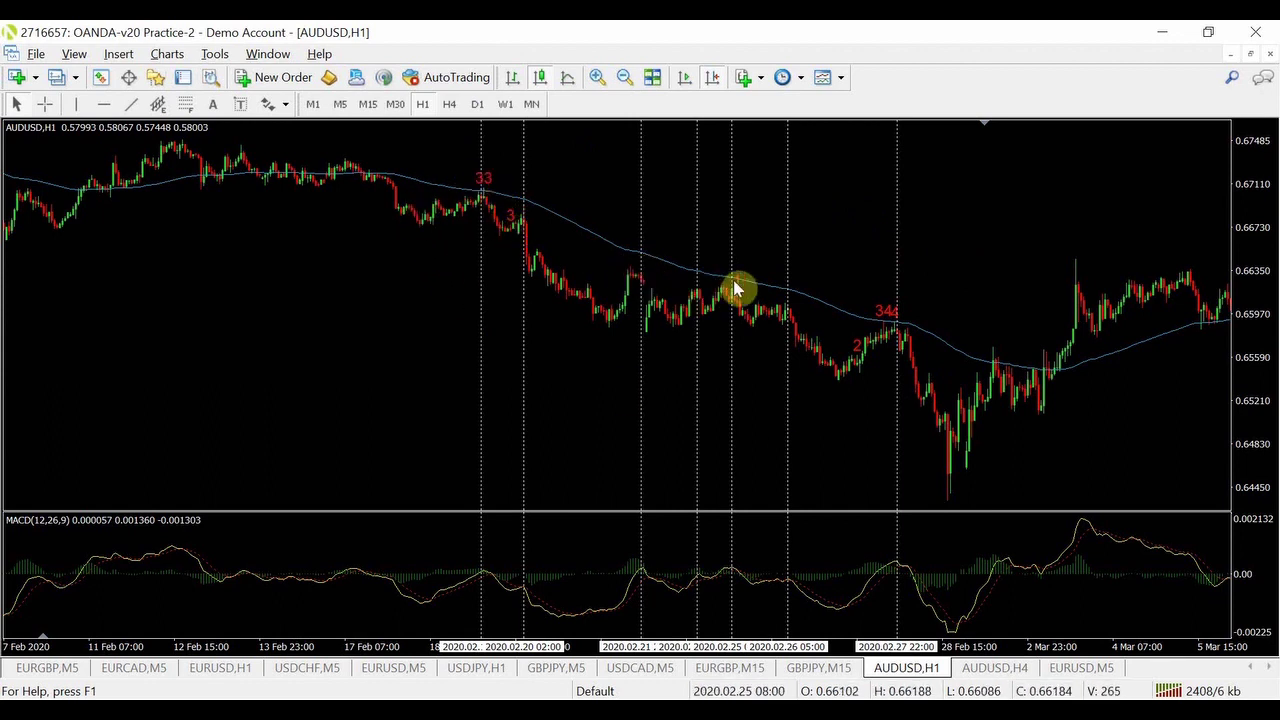
pyautogui.moveTo(857, 365)
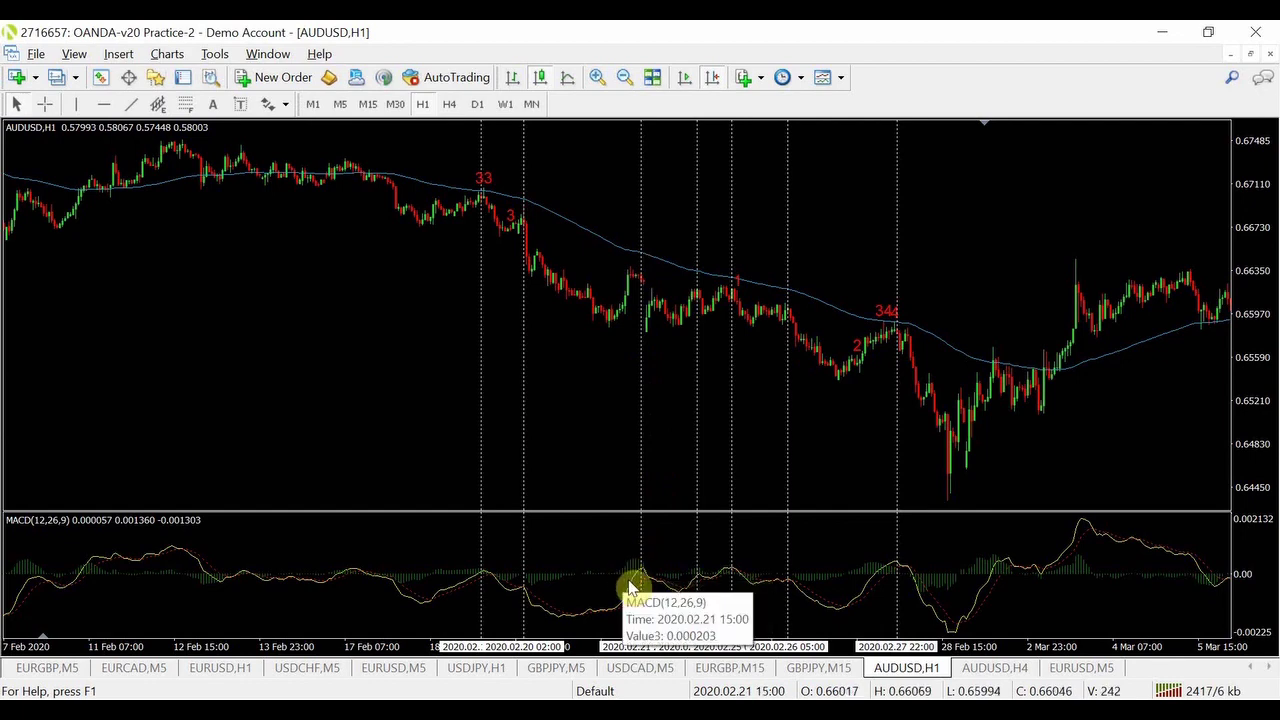
pyautogui.moveTo(650, 585)
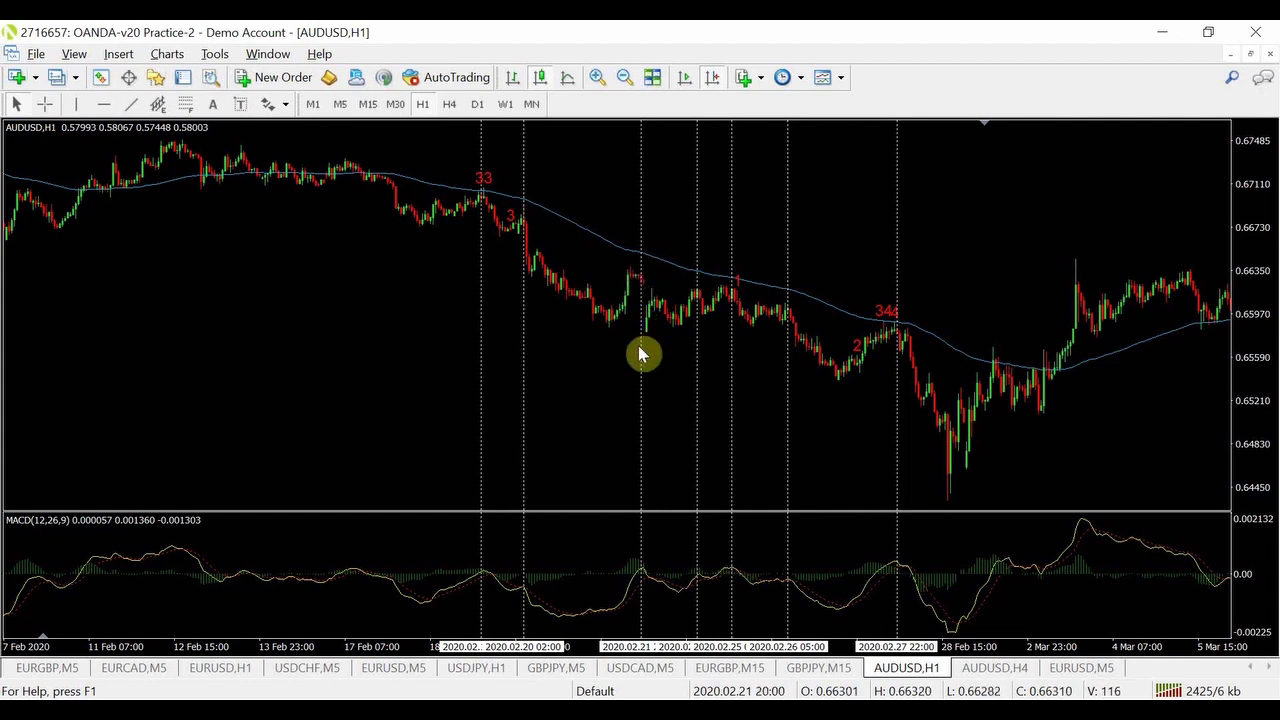
pyautogui.moveTo(641, 300)
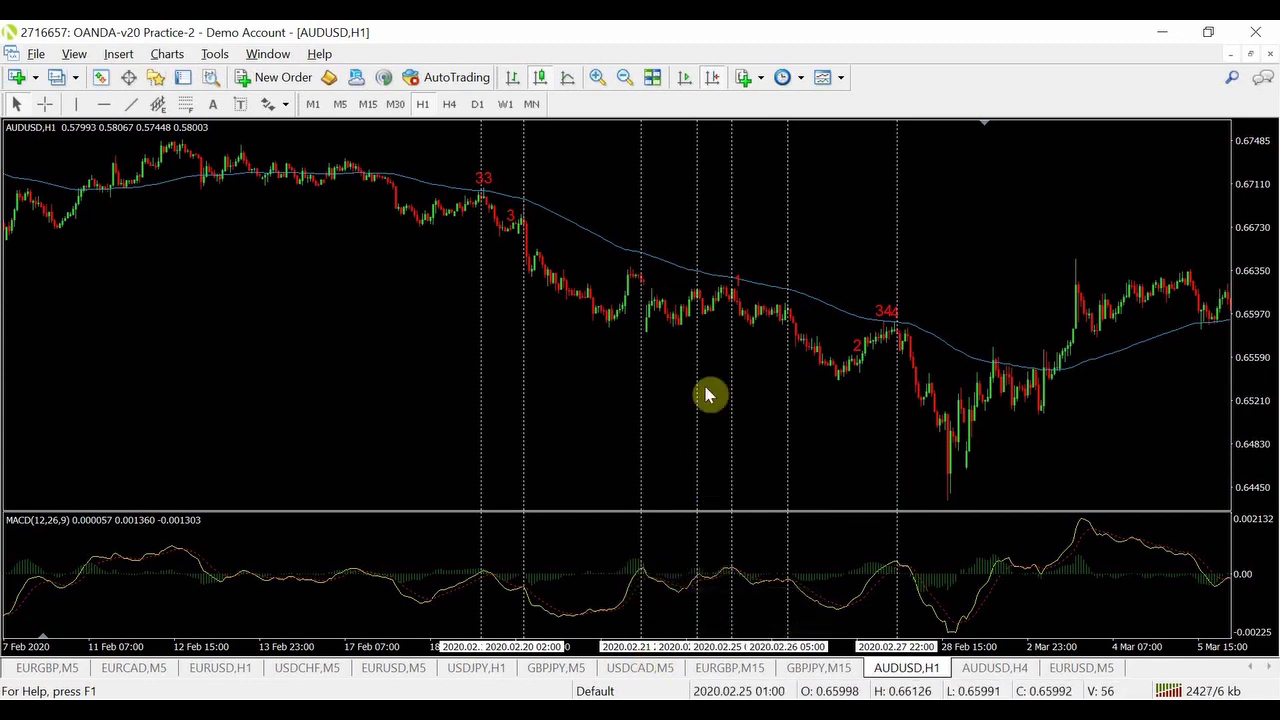
pyautogui.moveTo(735, 293)
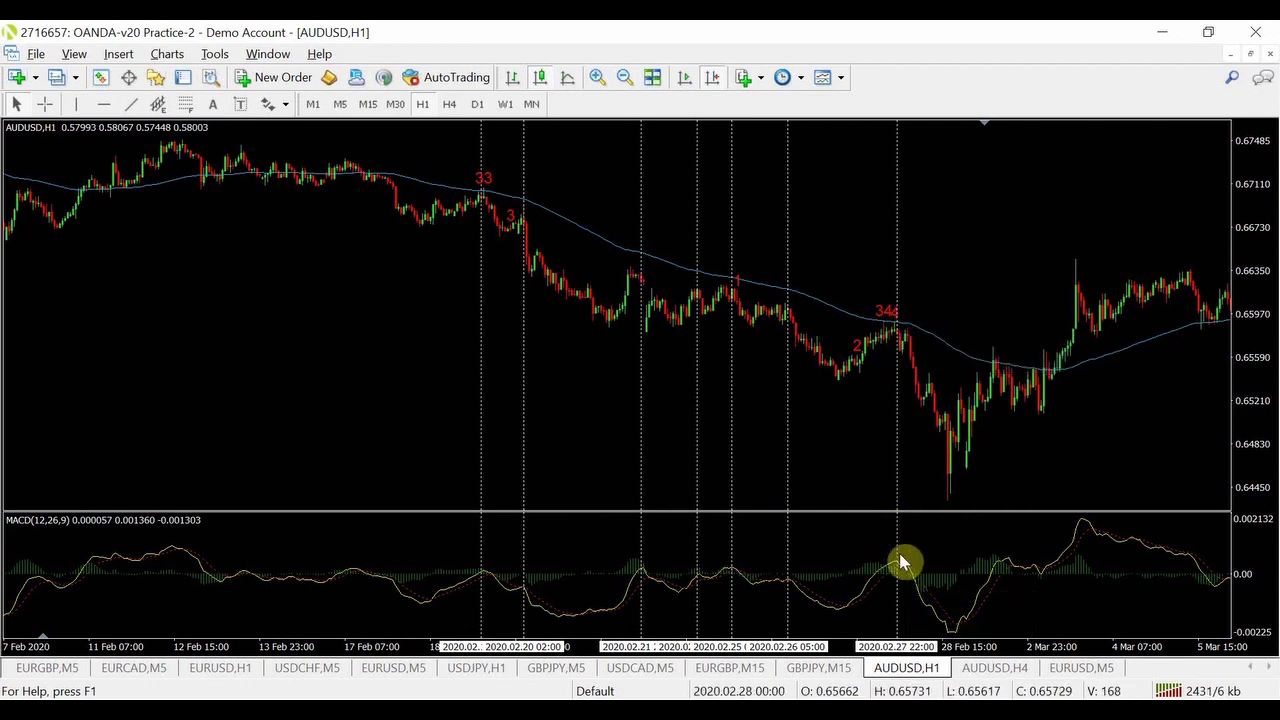
pyautogui.moveTo(901, 557)
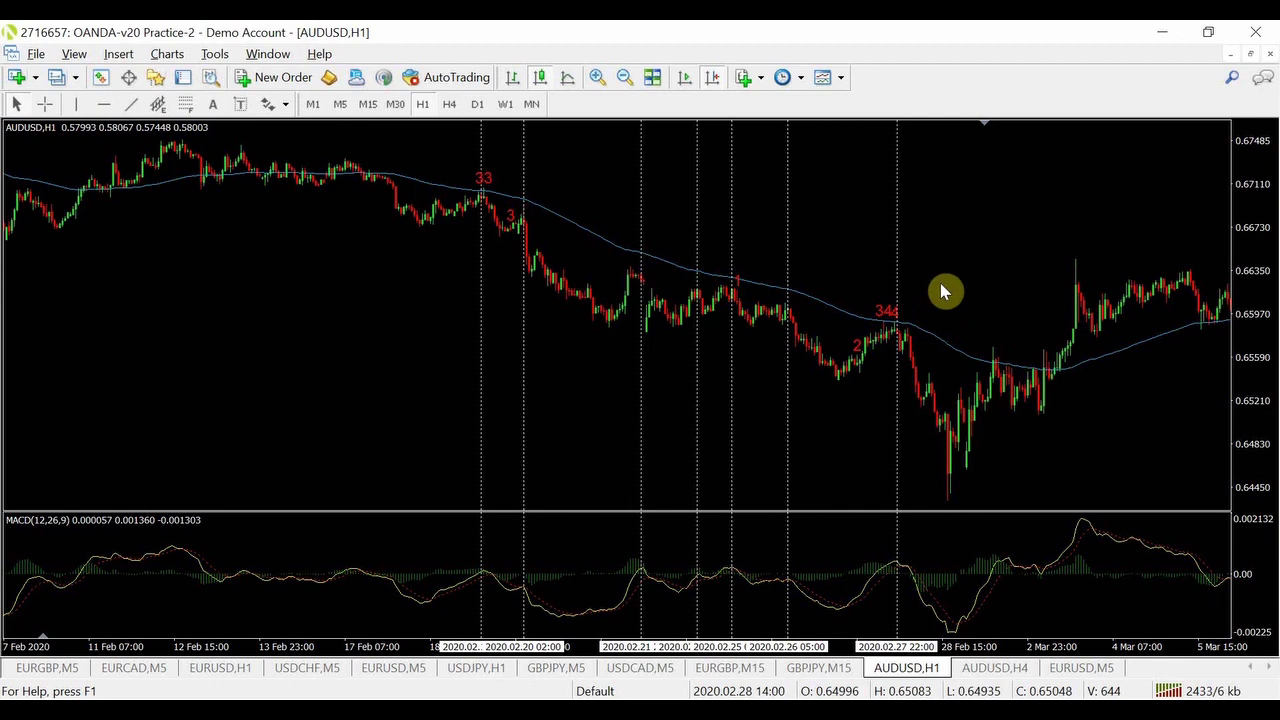
pyautogui.click(75, 105)
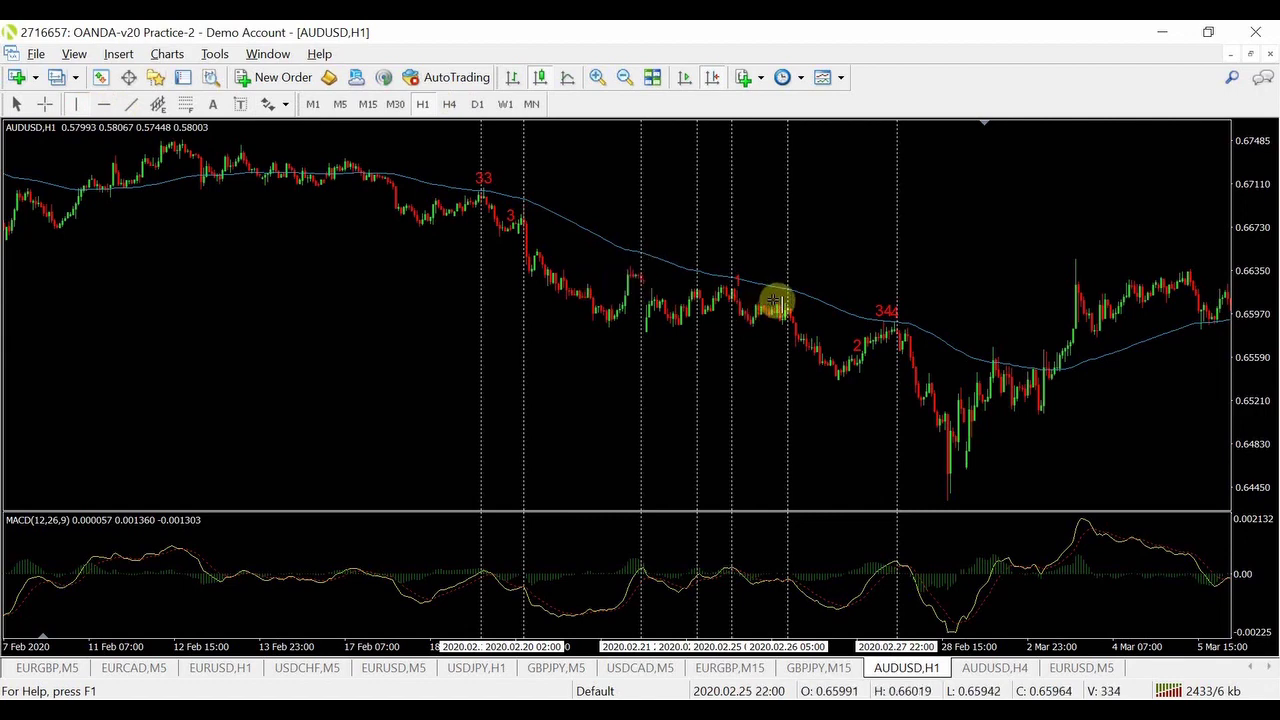
pyautogui.click(836, 326)
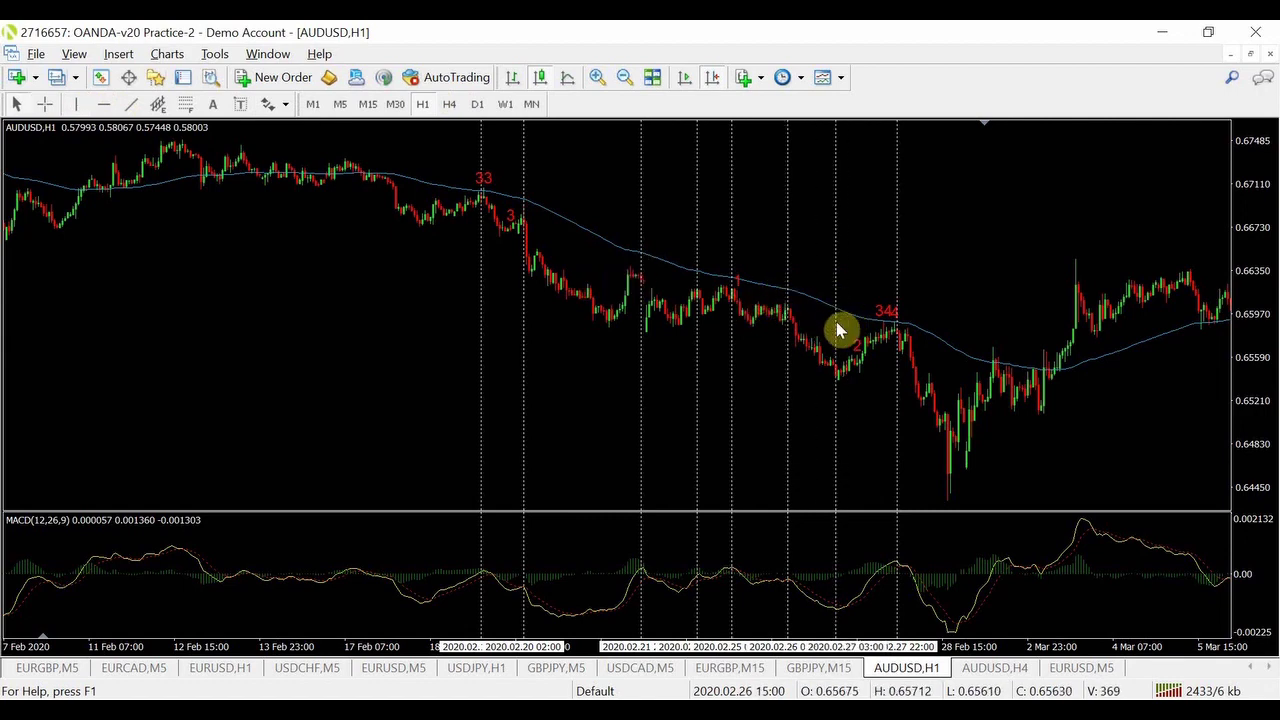
pyautogui.press('BackSpace')
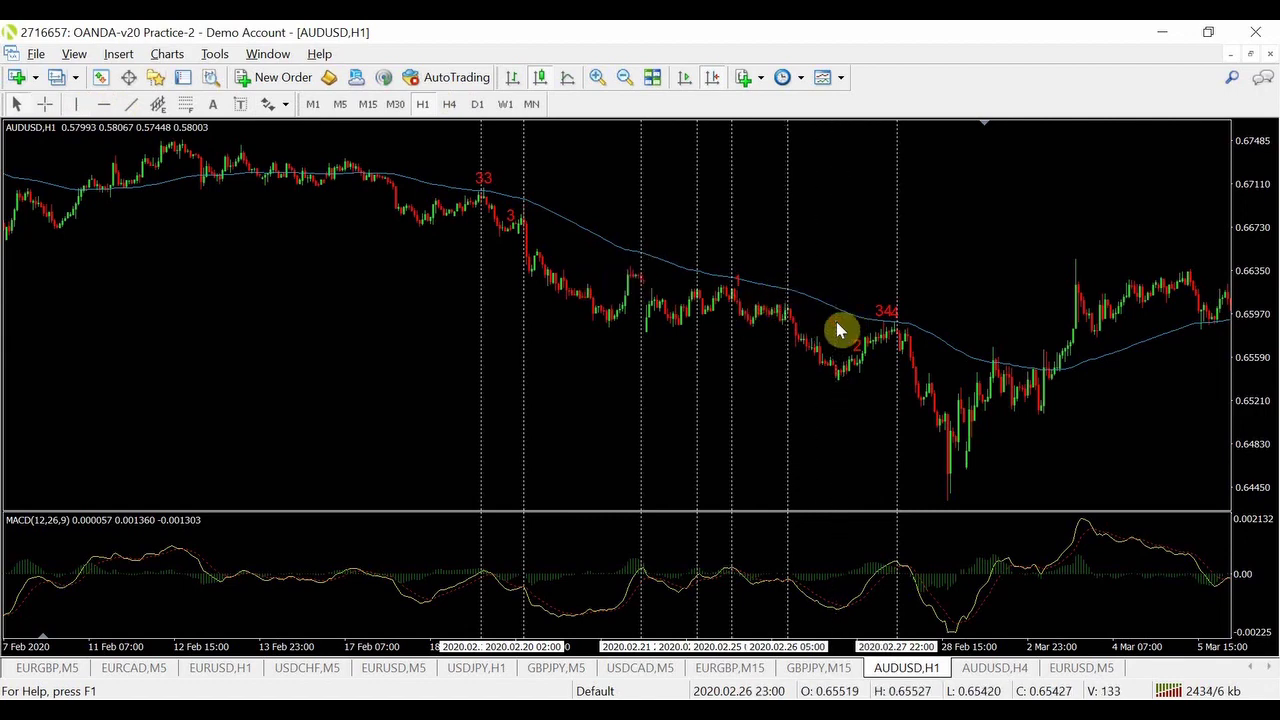
pyautogui.click(130, 104)
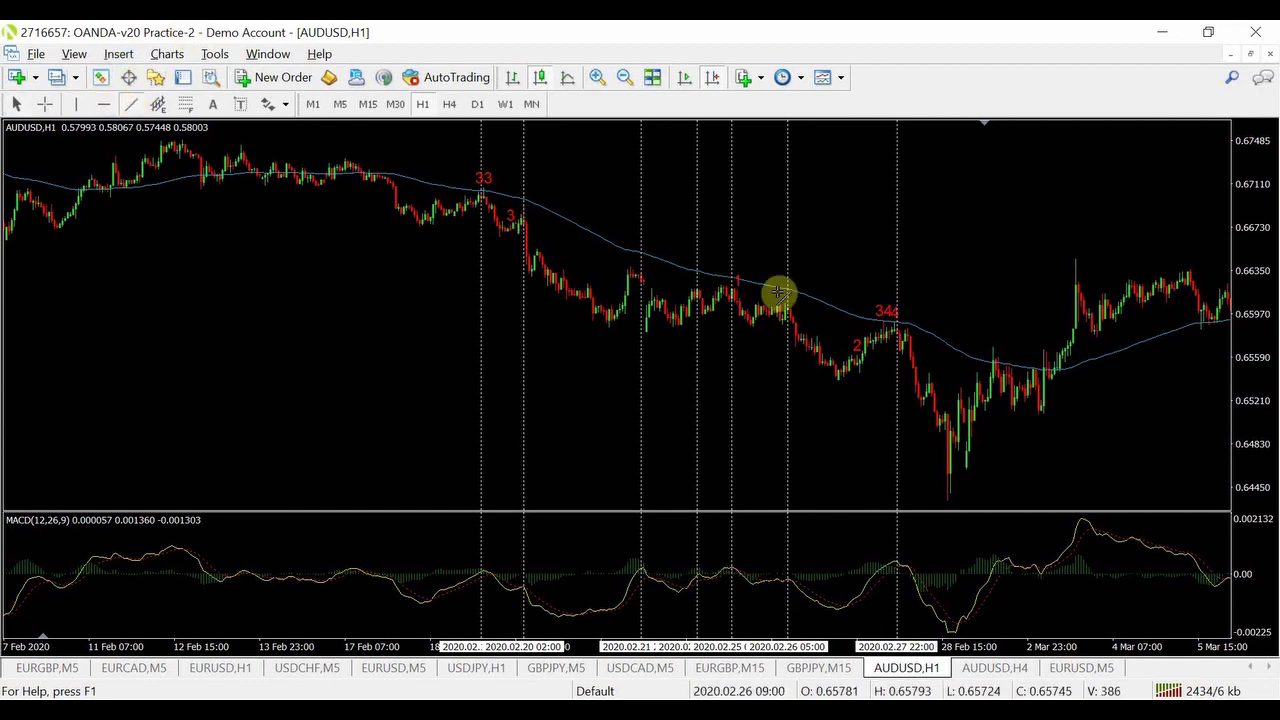
pyautogui.moveTo(786, 307)
pyautogui.mouseDown()
pyautogui.moveTo(880, 337)
pyautogui.moveTo(894, 328)
pyautogui.mouseUp()
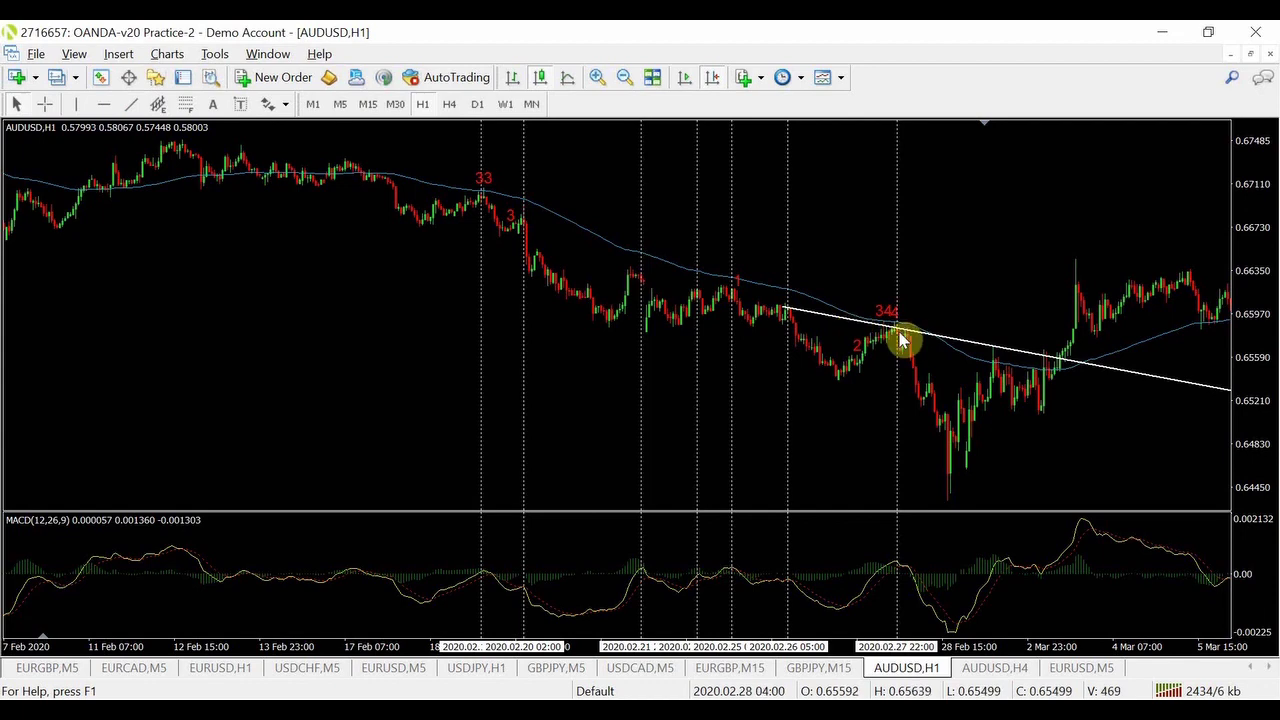
pyautogui.click(130, 104)
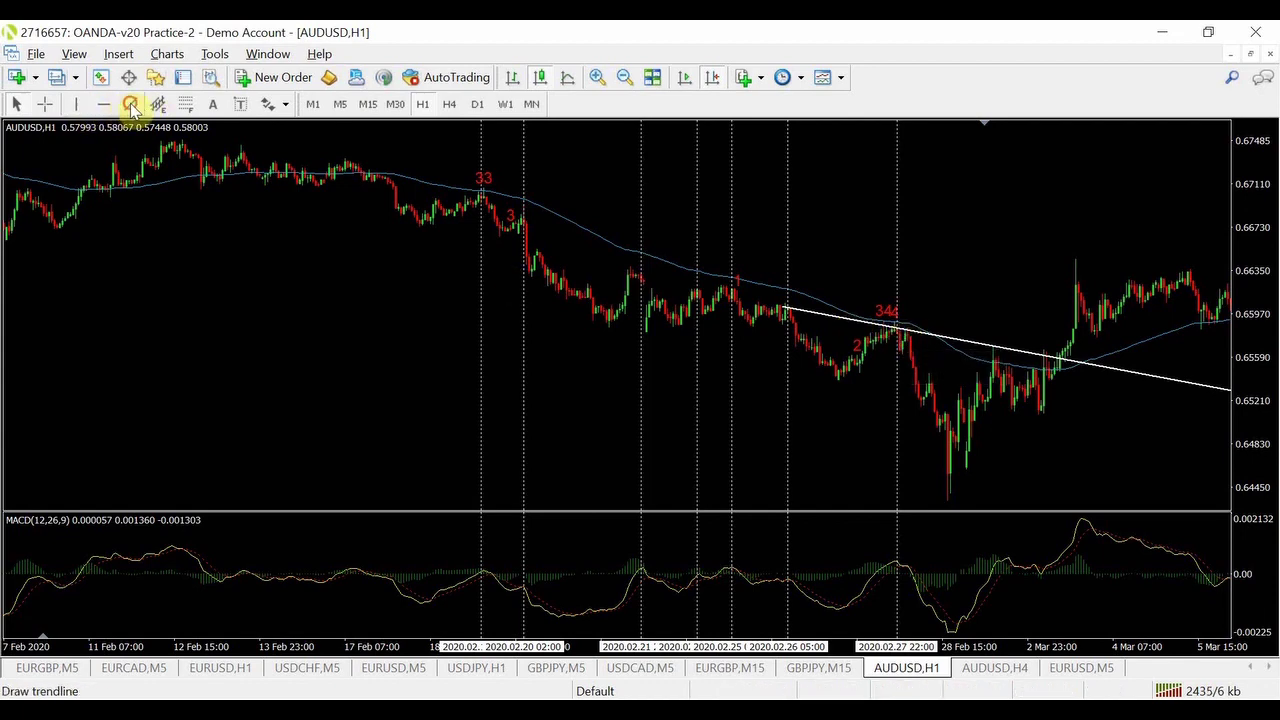
pyautogui.moveTo(792, 582); pyautogui.dragTo(895, 566)
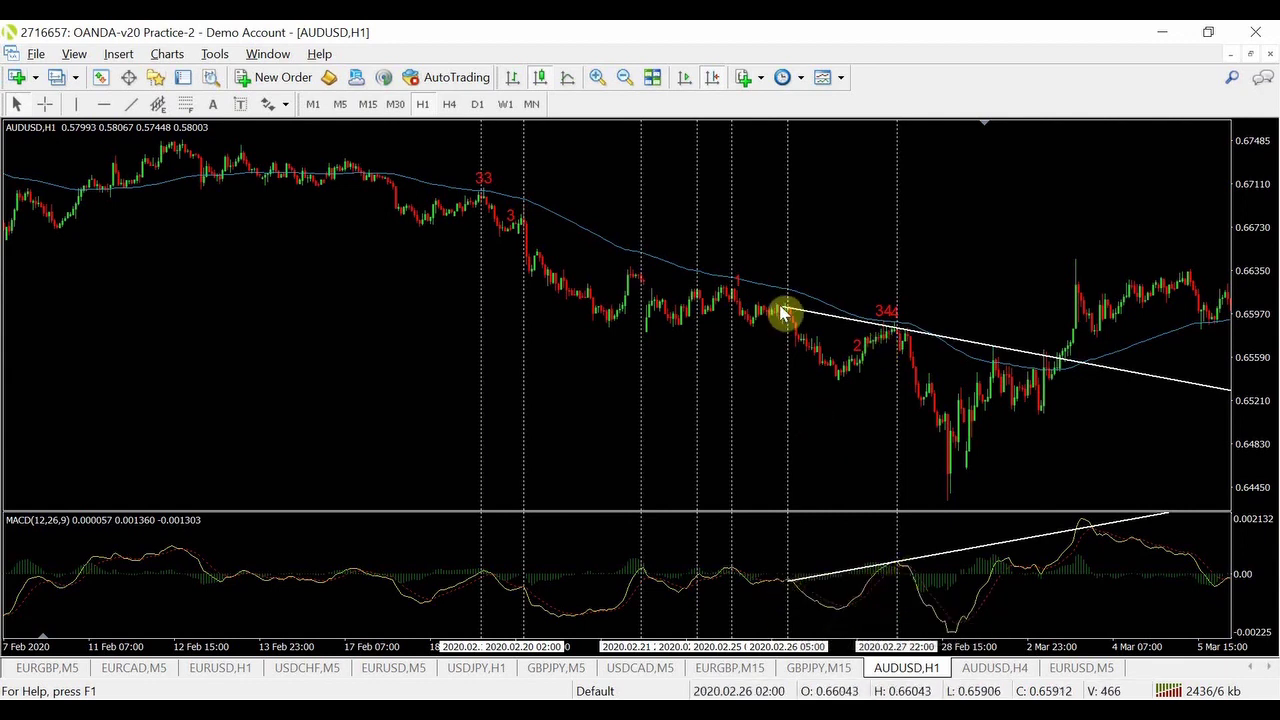
pyautogui.doubleClick(853, 325)
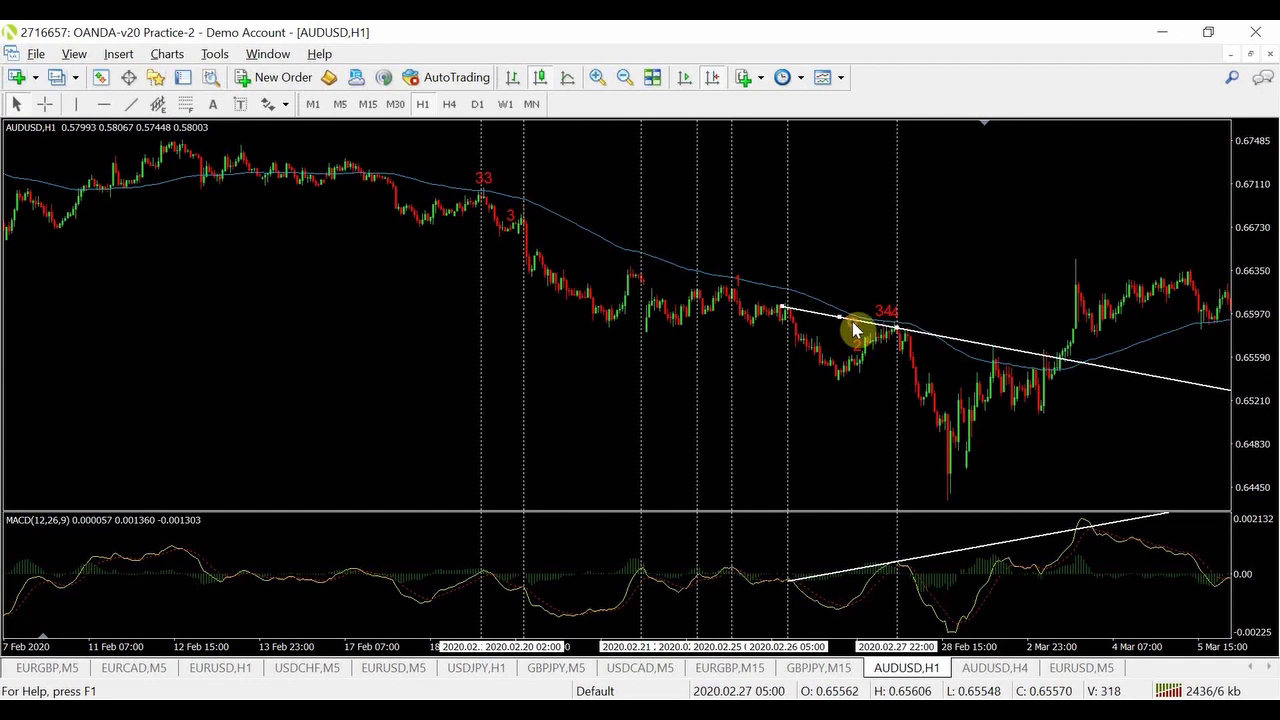
pyautogui.press('Delete')
pyautogui.doubleClick(847, 575)
pyautogui.press('Delete')
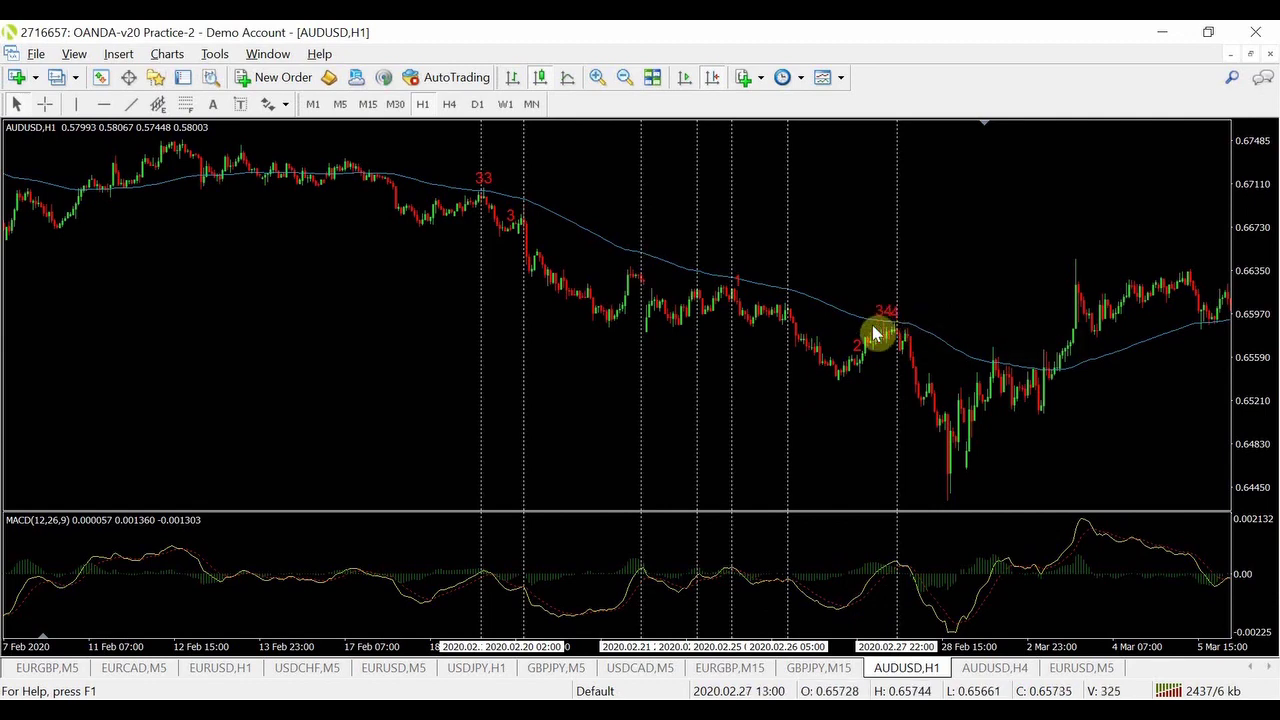
# Zoom in on the AUDUSD H1 candles and centre the 27–28 Feb bars and their MACD peak
pyautogui.click(597, 77)
pyautogui.moveTo(926, 223); pyautogui.dragTo(851, 260)
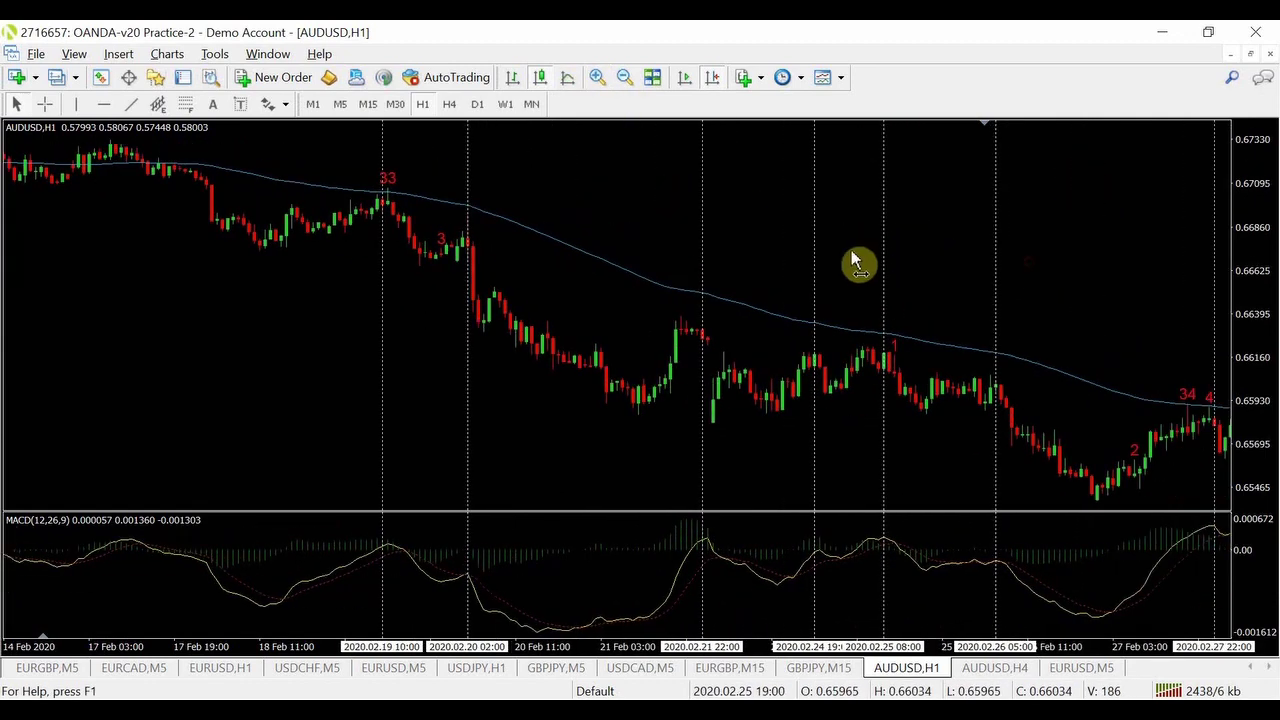
pyautogui.scroll(-3, 845, 263)
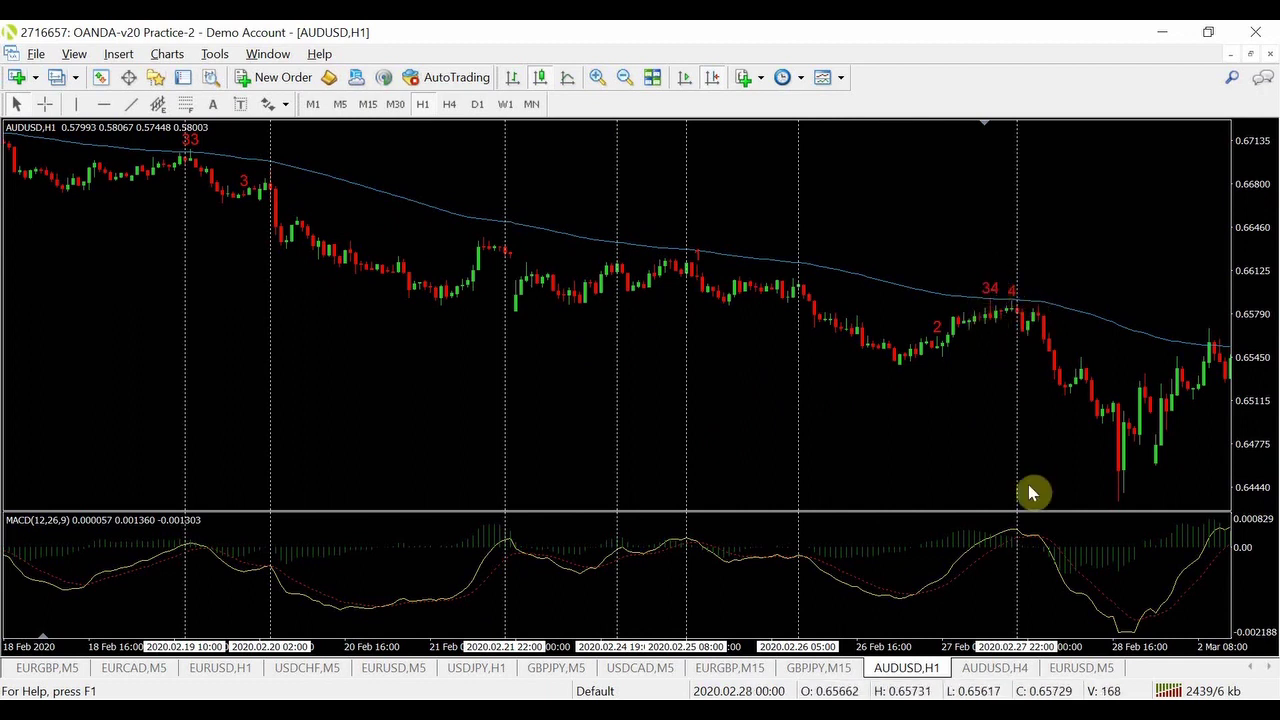
pyautogui.moveTo(1024, 331)
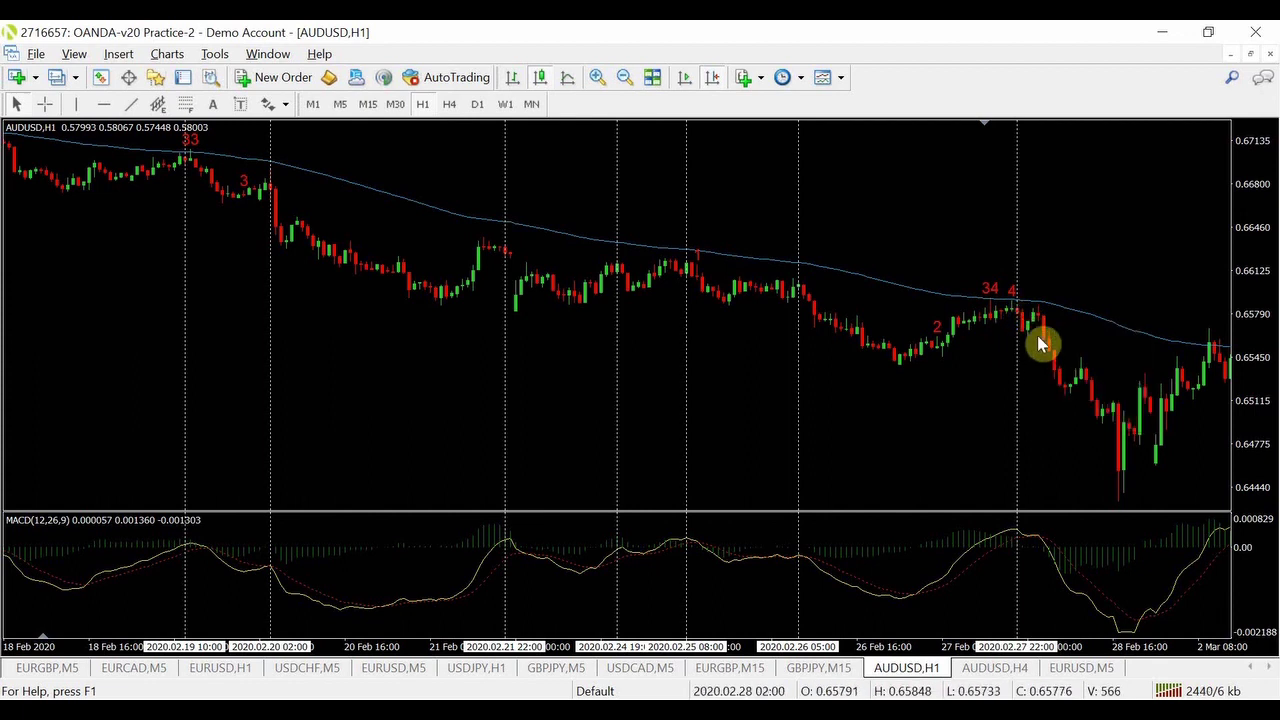
pyautogui.moveTo(1019, 338); pyautogui.dragTo(1025, 340)
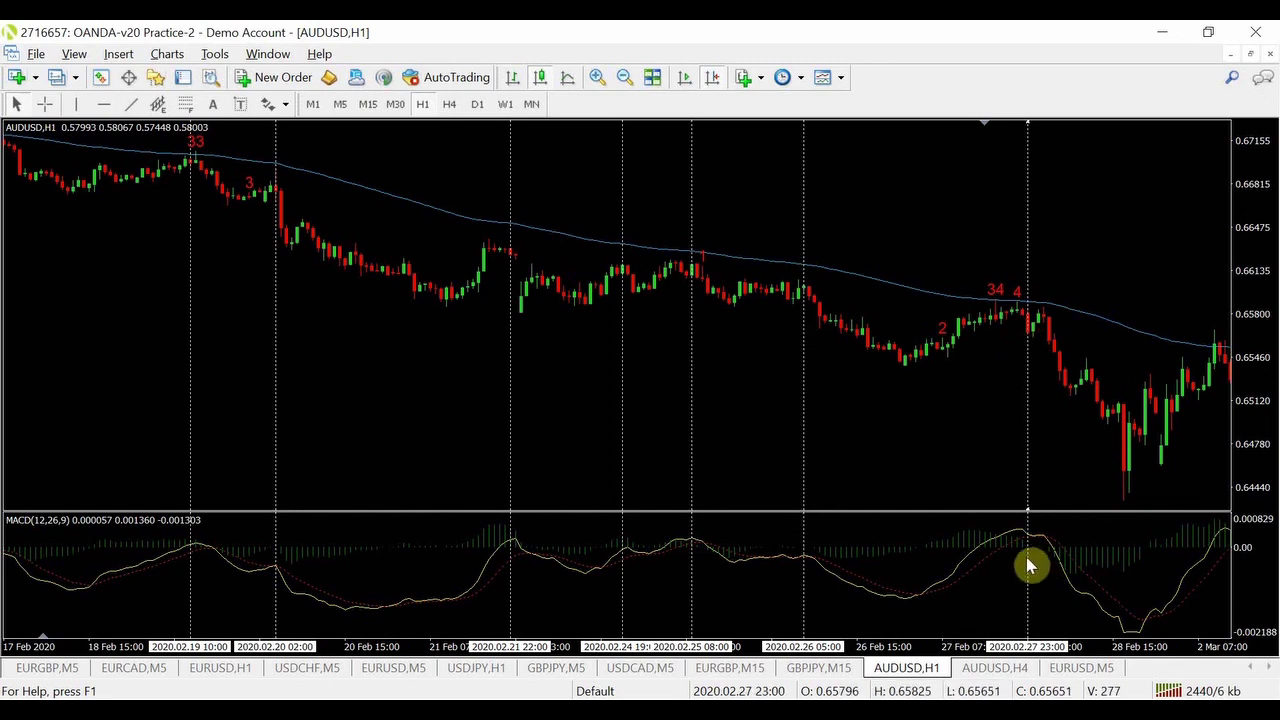
pyautogui.moveTo(1033, 545)
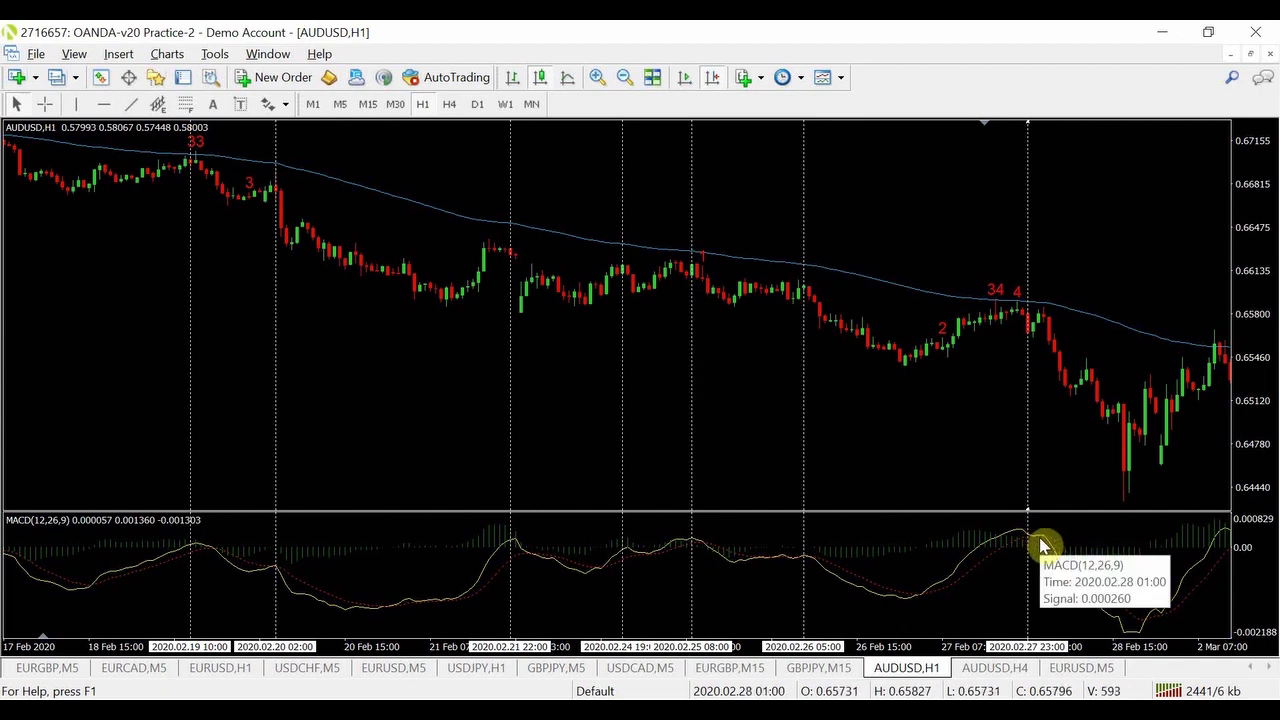
pyautogui.moveTo(1035, 563); pyautogui.dragTo(1080, 551)
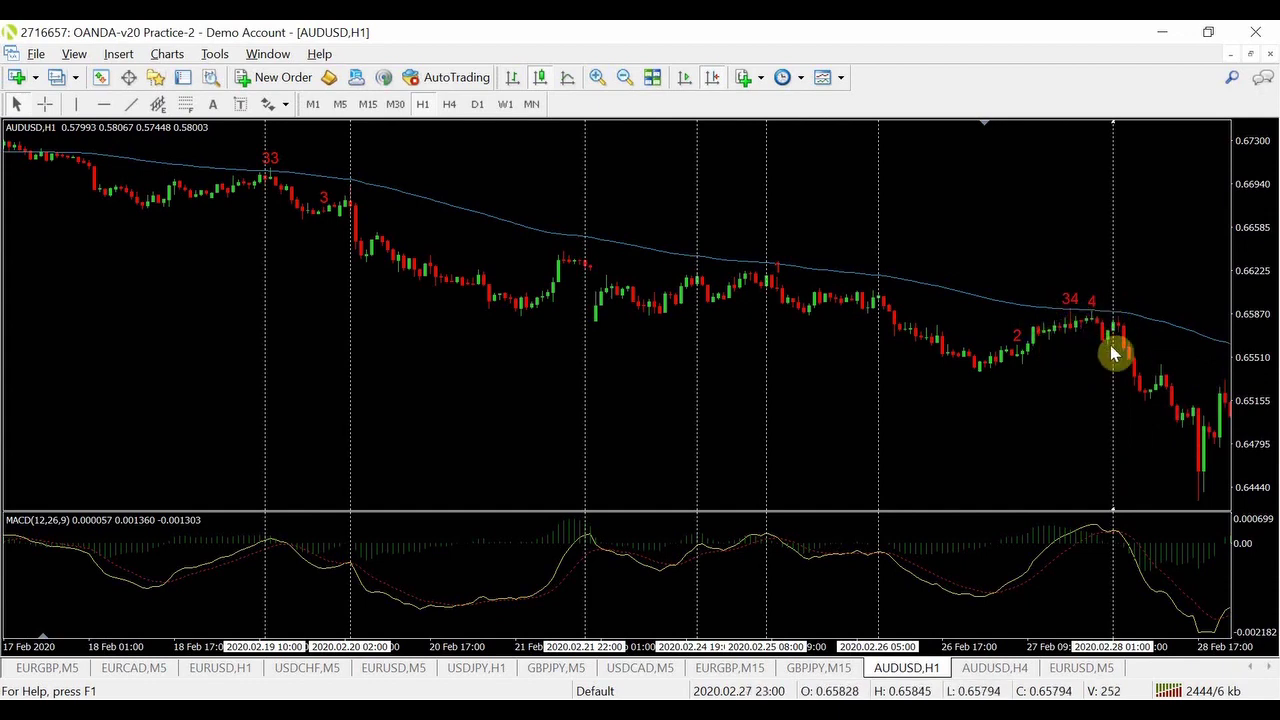
pyautogui.moveTo(1106, 351); pyautogui.dragTo(923, 334)
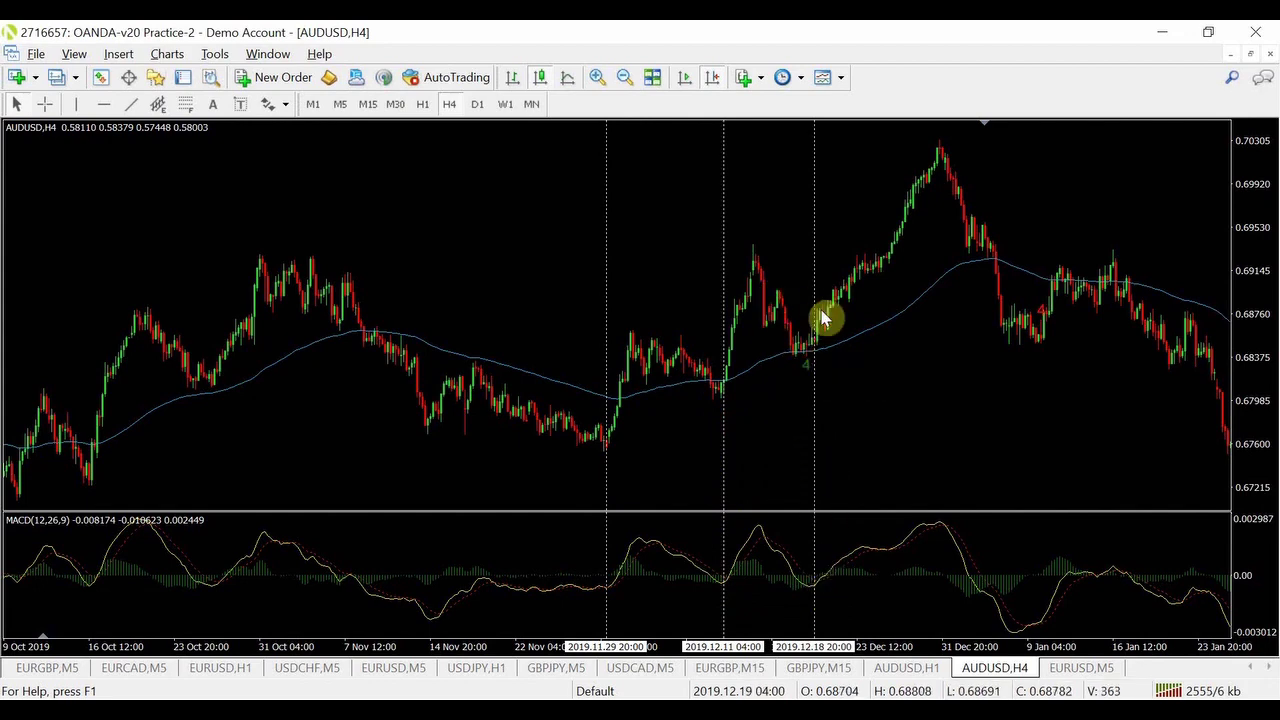
# Turn on the crosshair to read prices on the AUDUSD H4 December candles
pyautogui.click(46, 104)
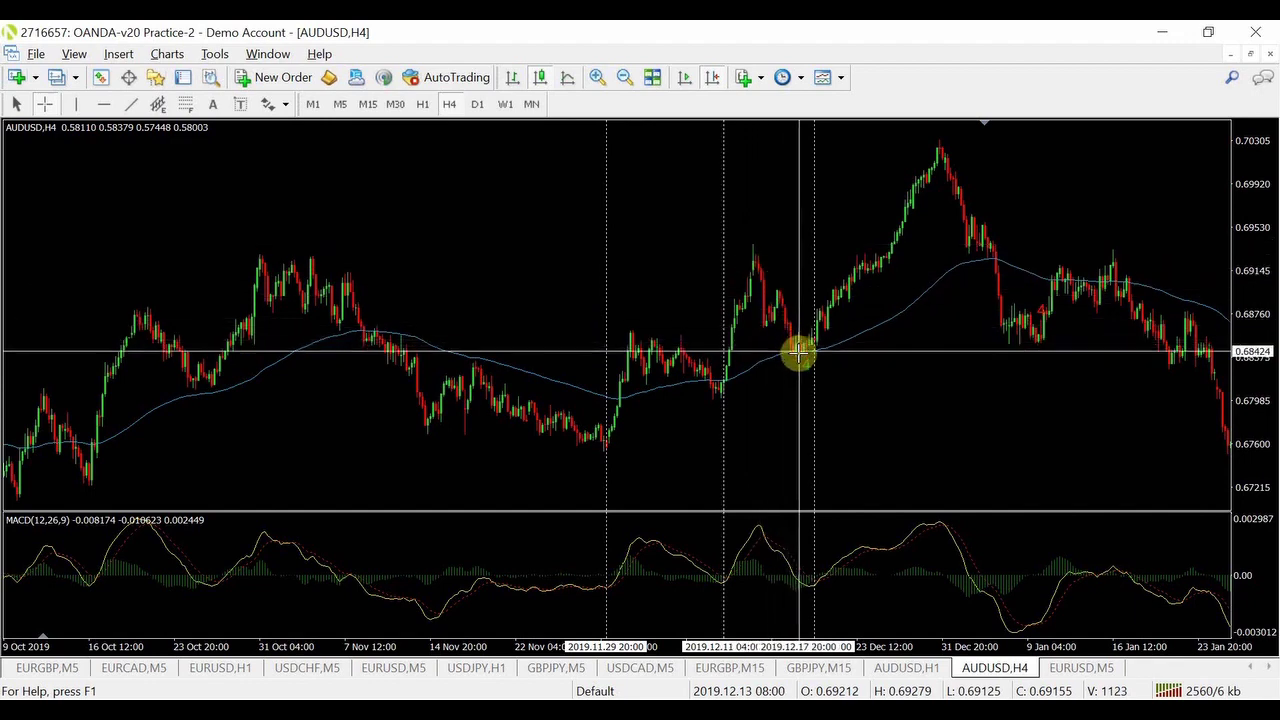
# Read the MACD values near 2019.12.19 with the crosshair, then return to the arrow cursor
pyautogui.moveTo(804, 350)
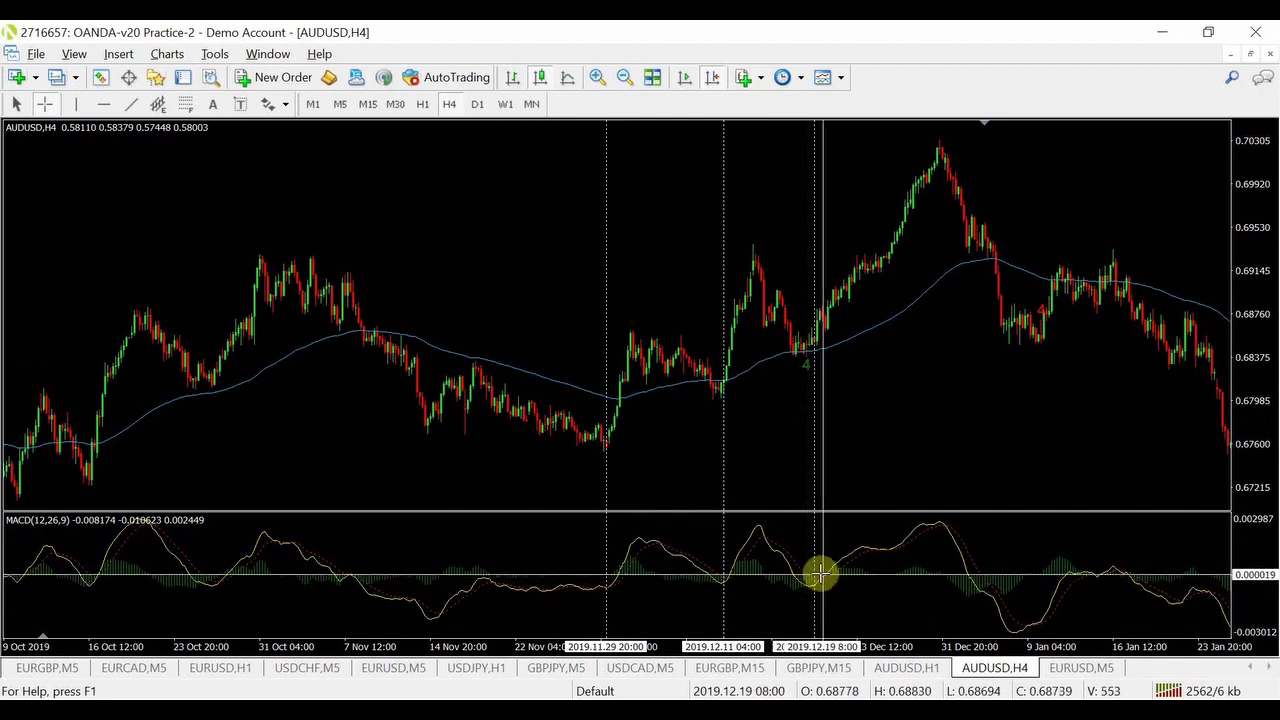
pyautogui.moveTo(810, 578)
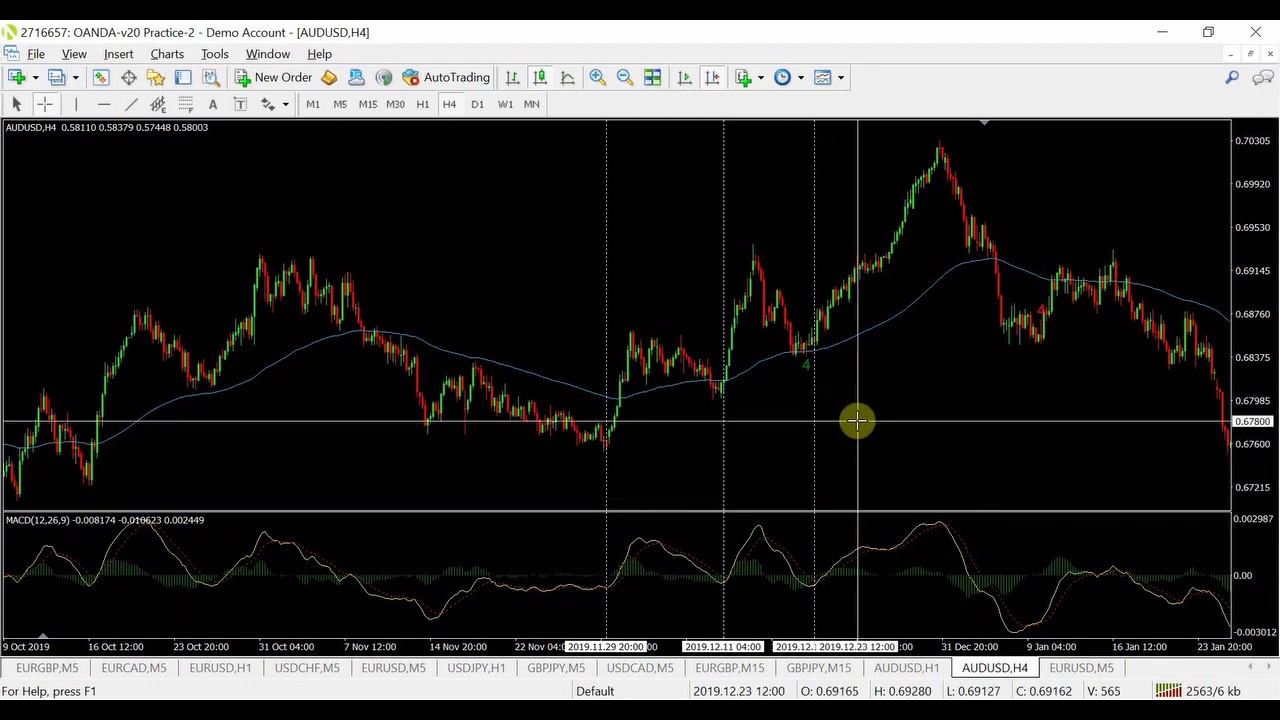
pyautogui.press('Escape')
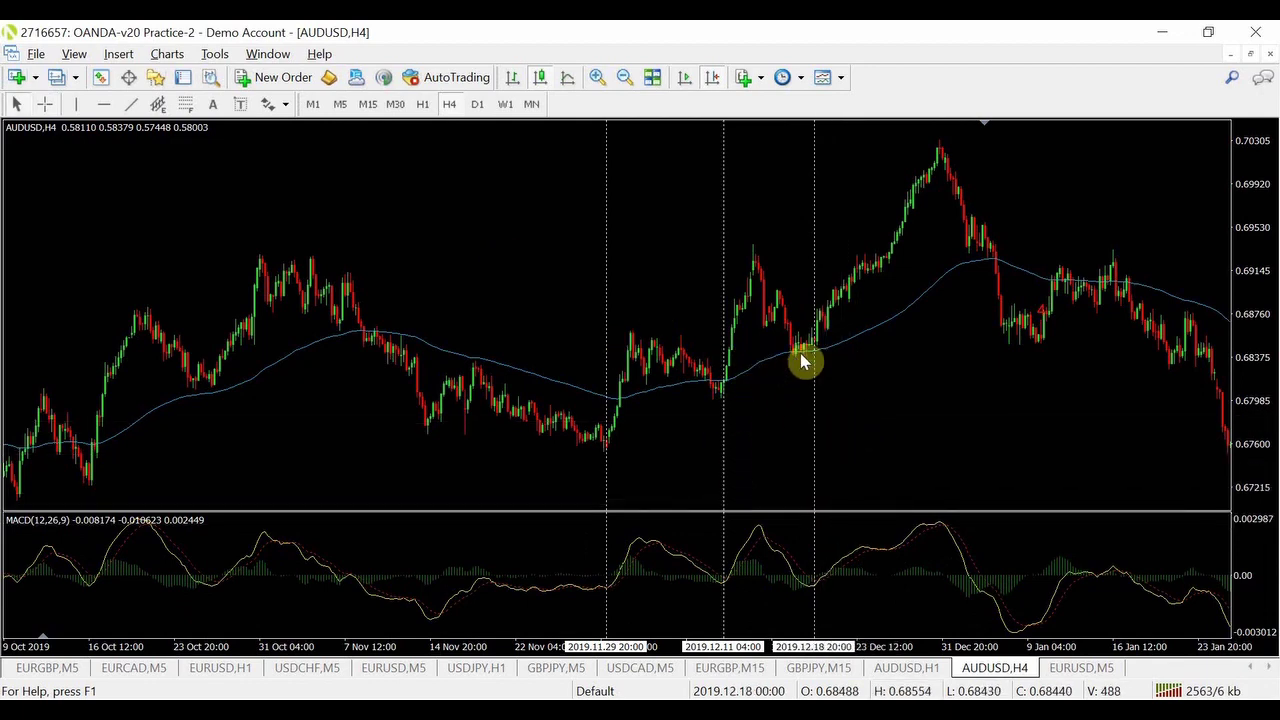
pyautogui.click(78, 105)
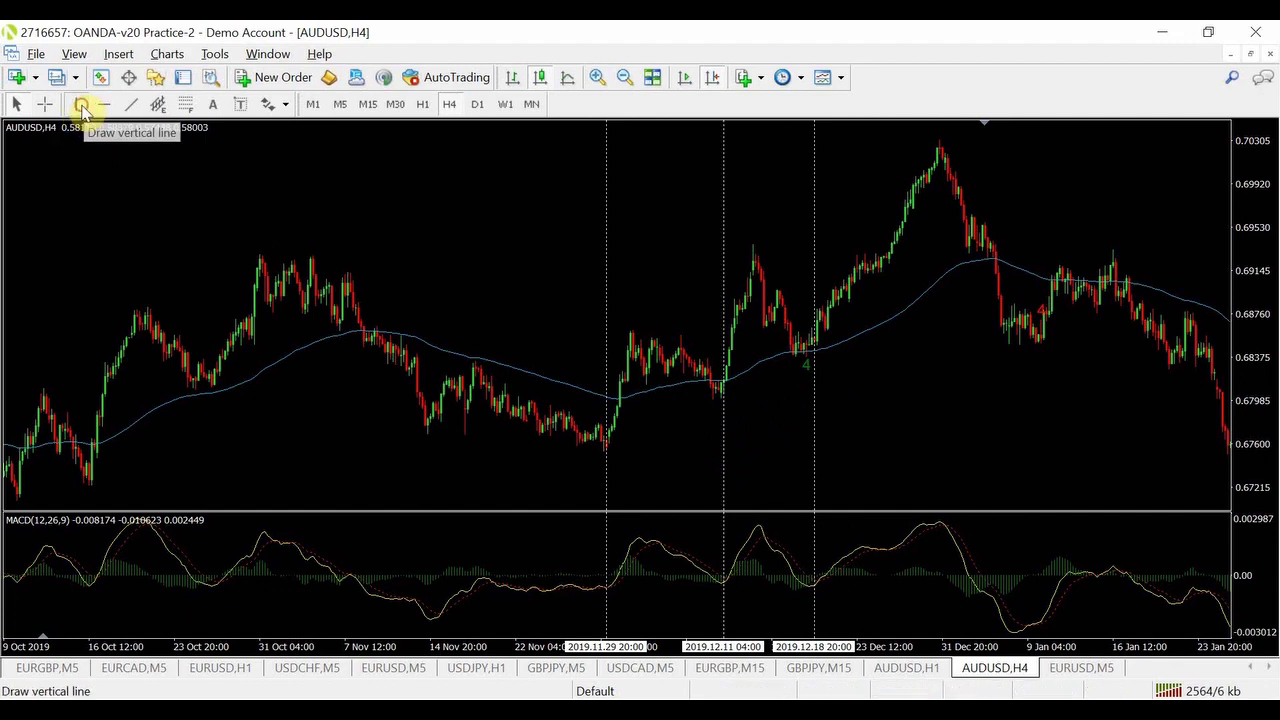
pyautogui.click(793, 390)
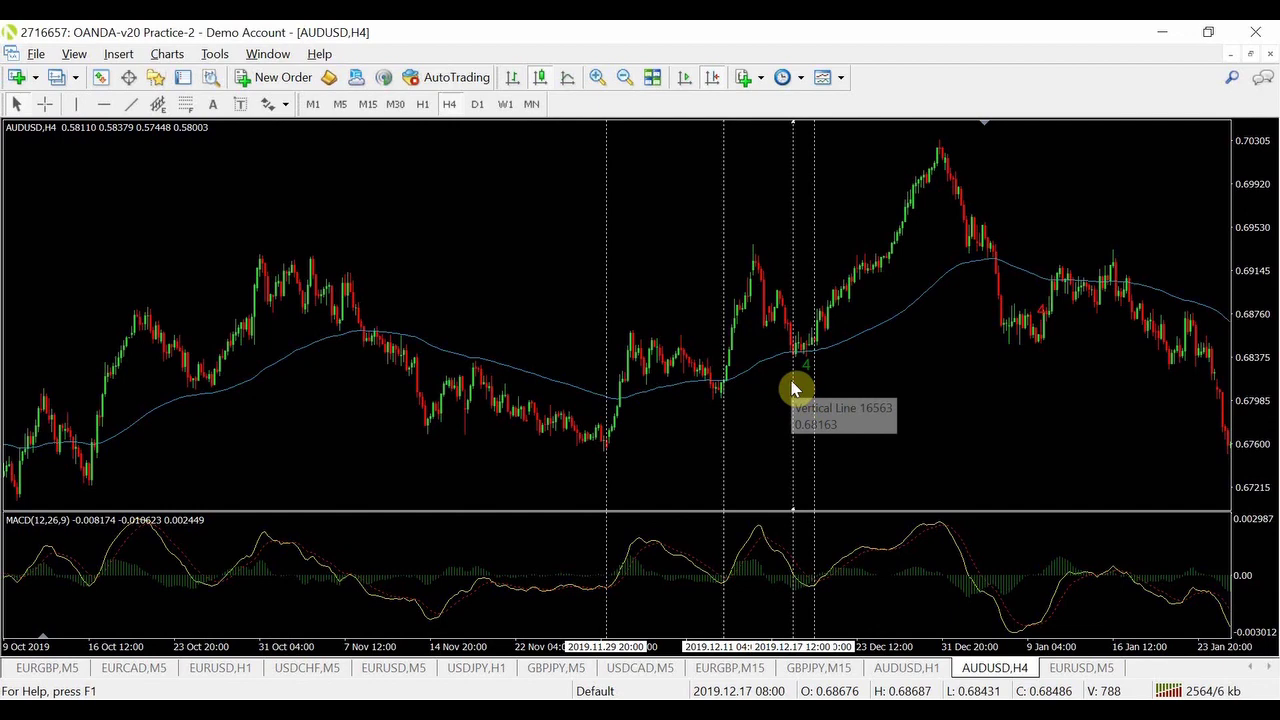
pyautogui.press('BackSpace')
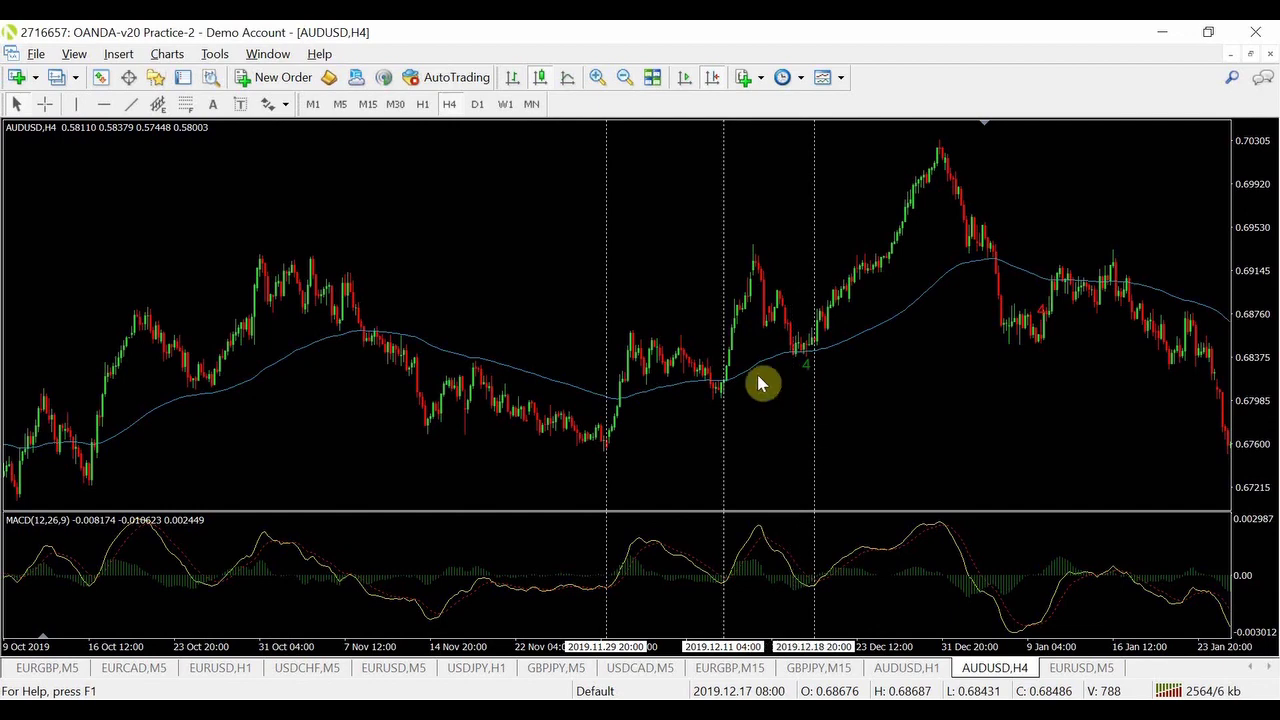
pyautogui.click(127, 104)
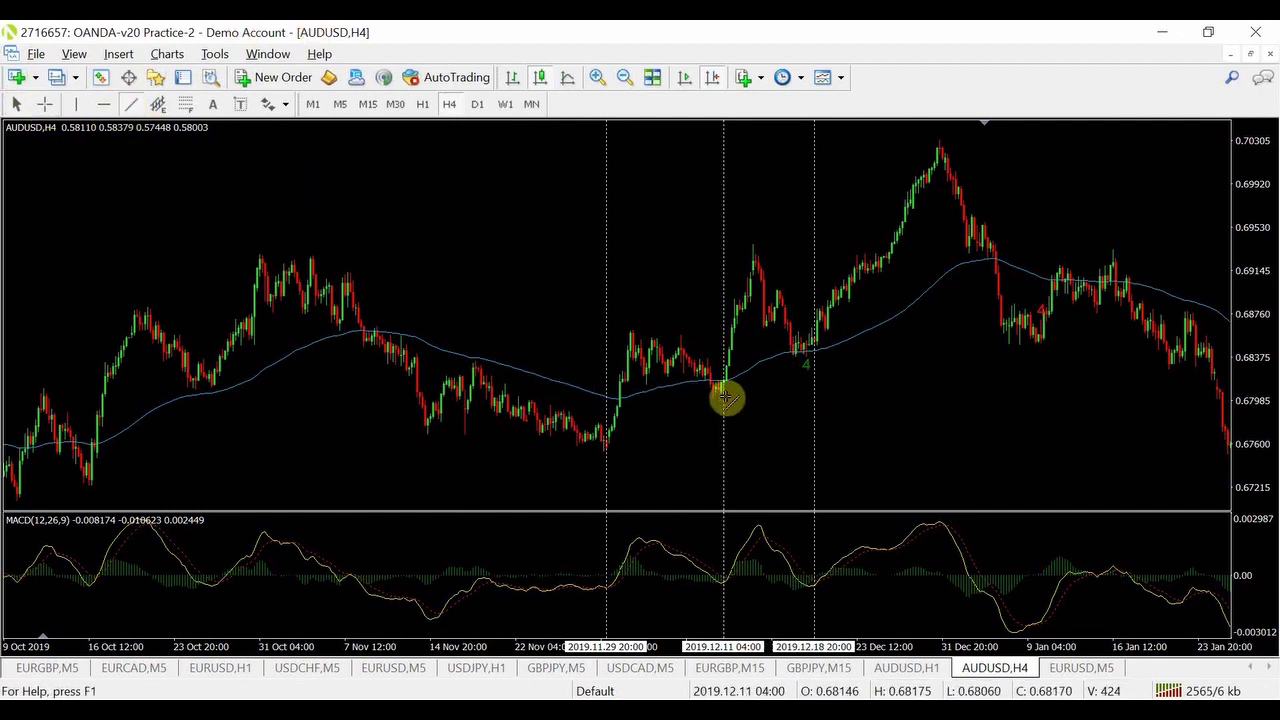
pyautogui.moveTo(724, 392); pyautogui.dragTo(800, 355)
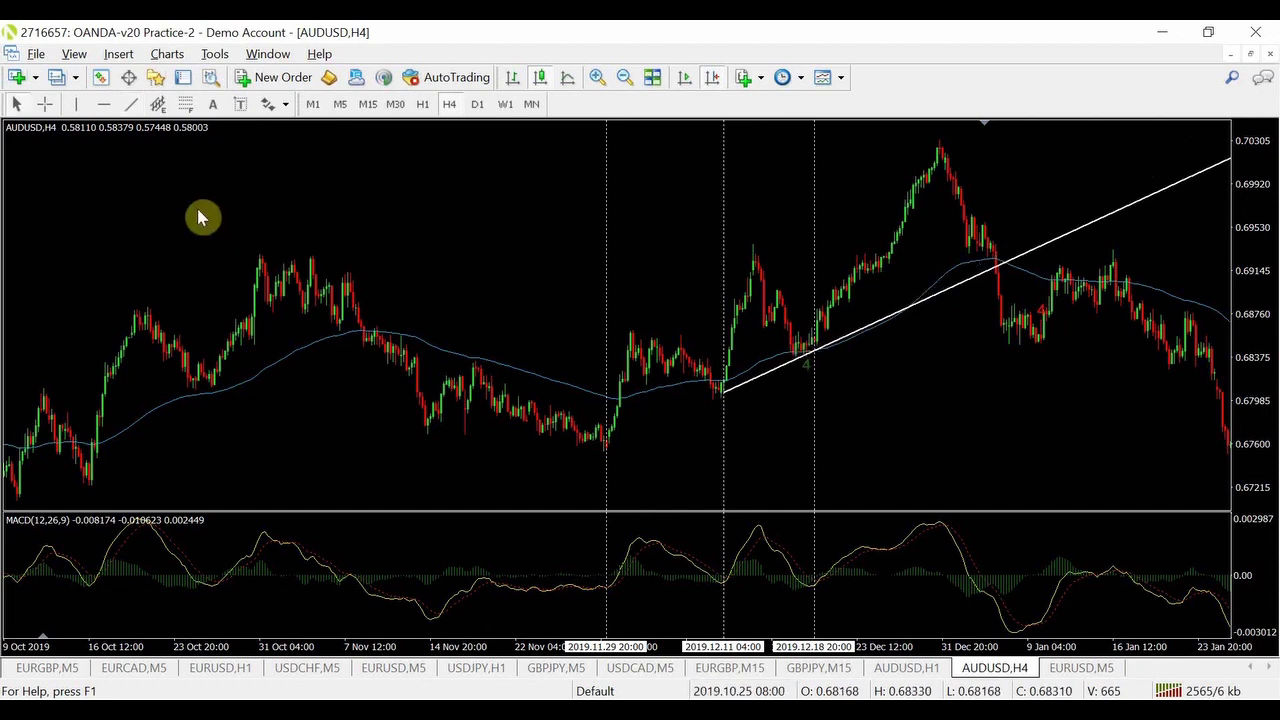
pyautogui.click(133, 104)
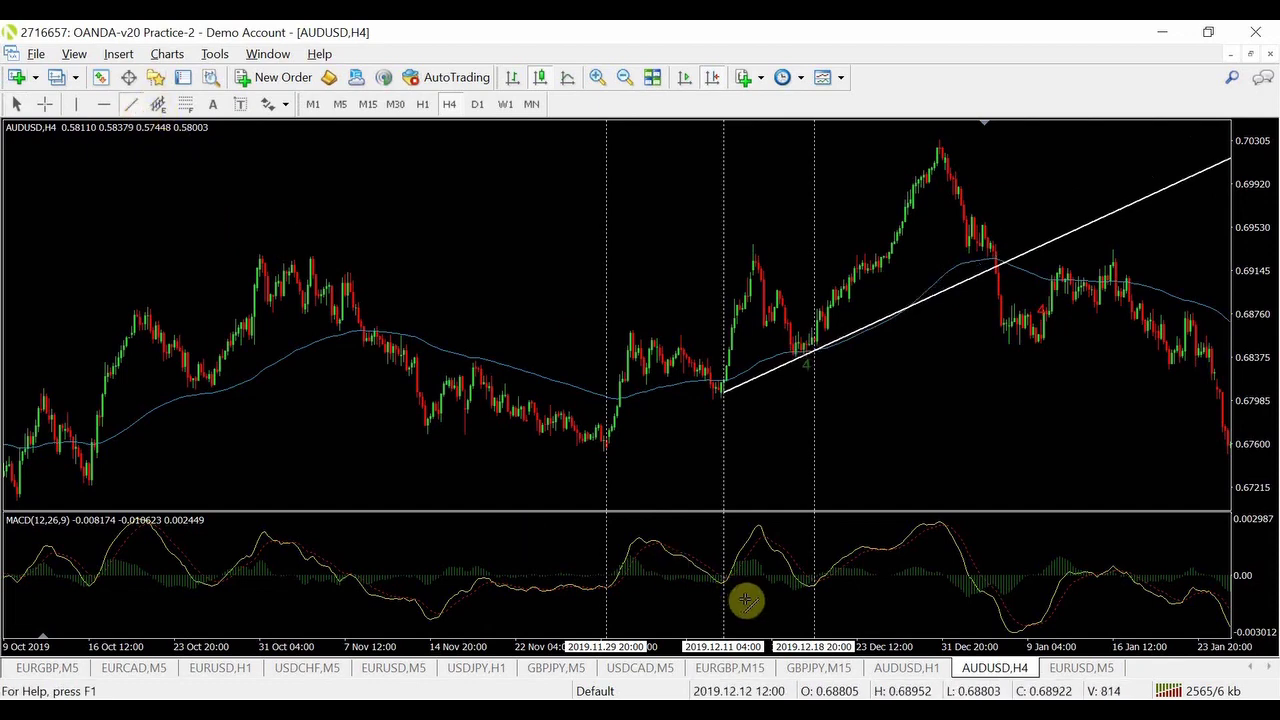
pyautogui.moveTo(756, 602); pyautogui.dragTo(815, 590)
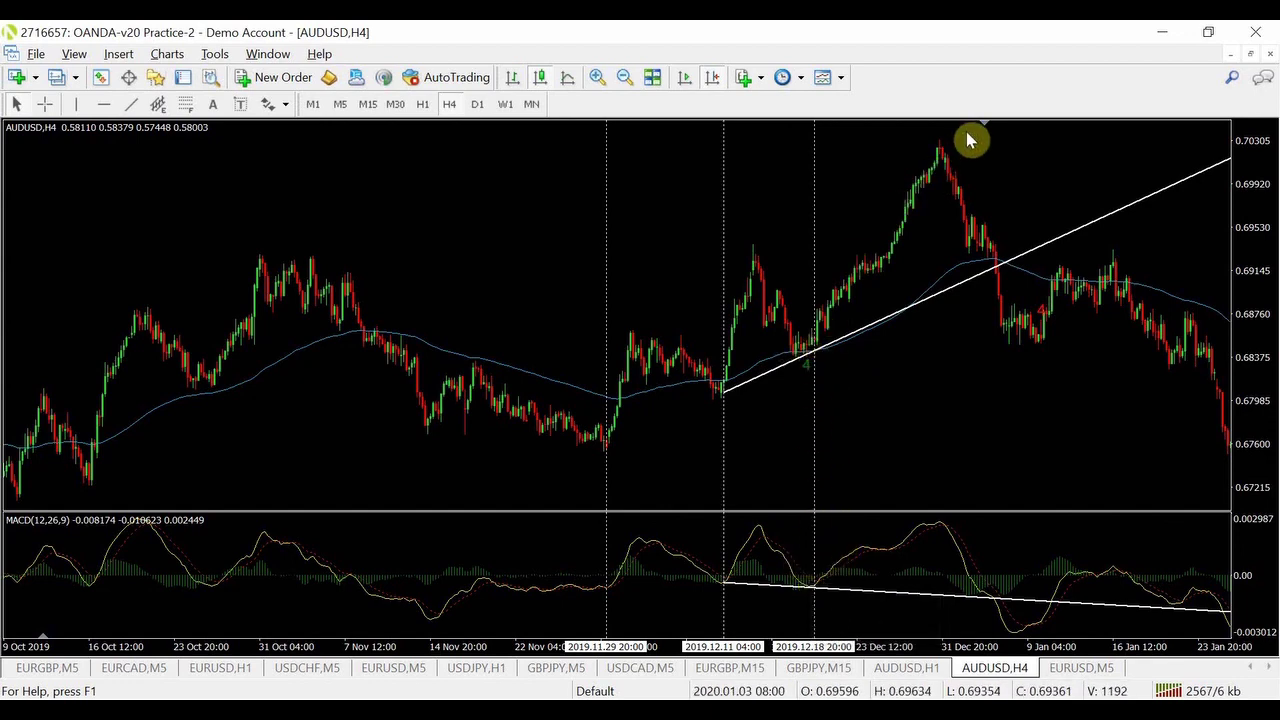
pyautogui.doubleClick(781, 366)
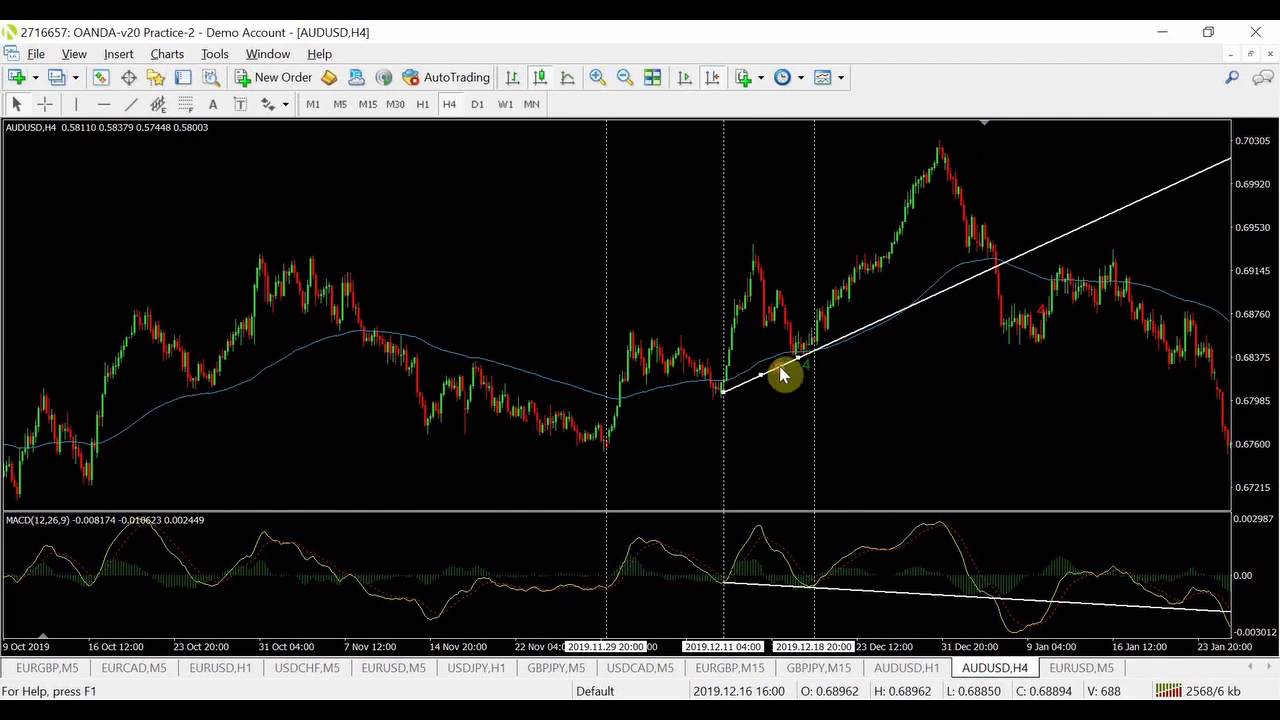
pyautogui.press('Delete')
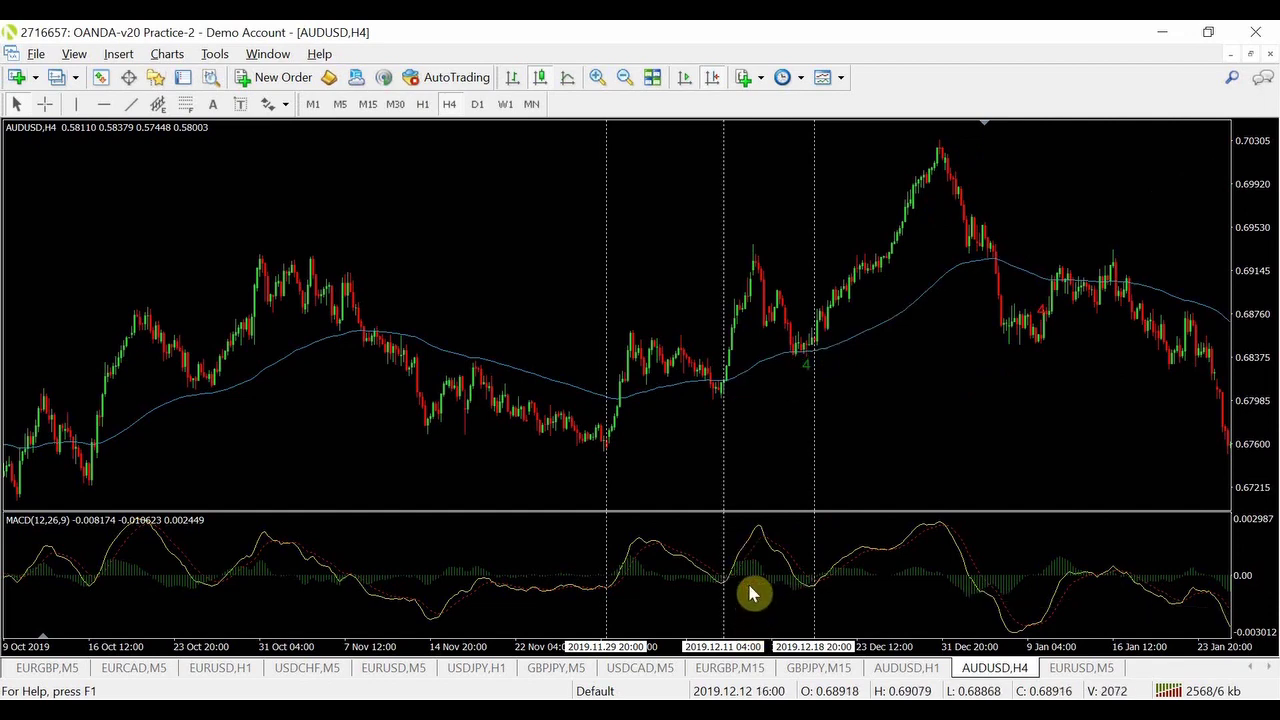
# Zoom in on the H4 candles and centre the 2019.12.11–2019.12.19 pullback and its MACD dip
pyautogui.click(595, 78)
pyautogui.moveTo(1009, 212); pyautogui.dragTo(631, 217)
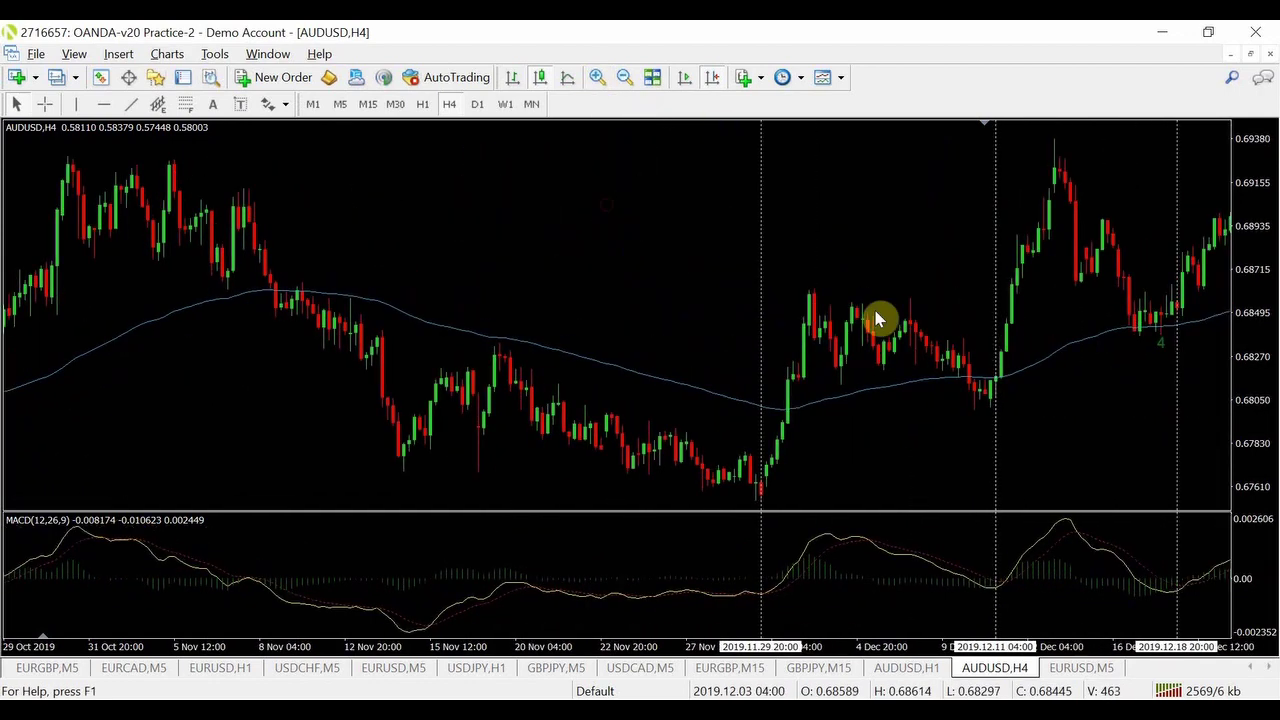
pyautogui.moveTo(990, 398); pyautogui.dragTo(1010, 365)
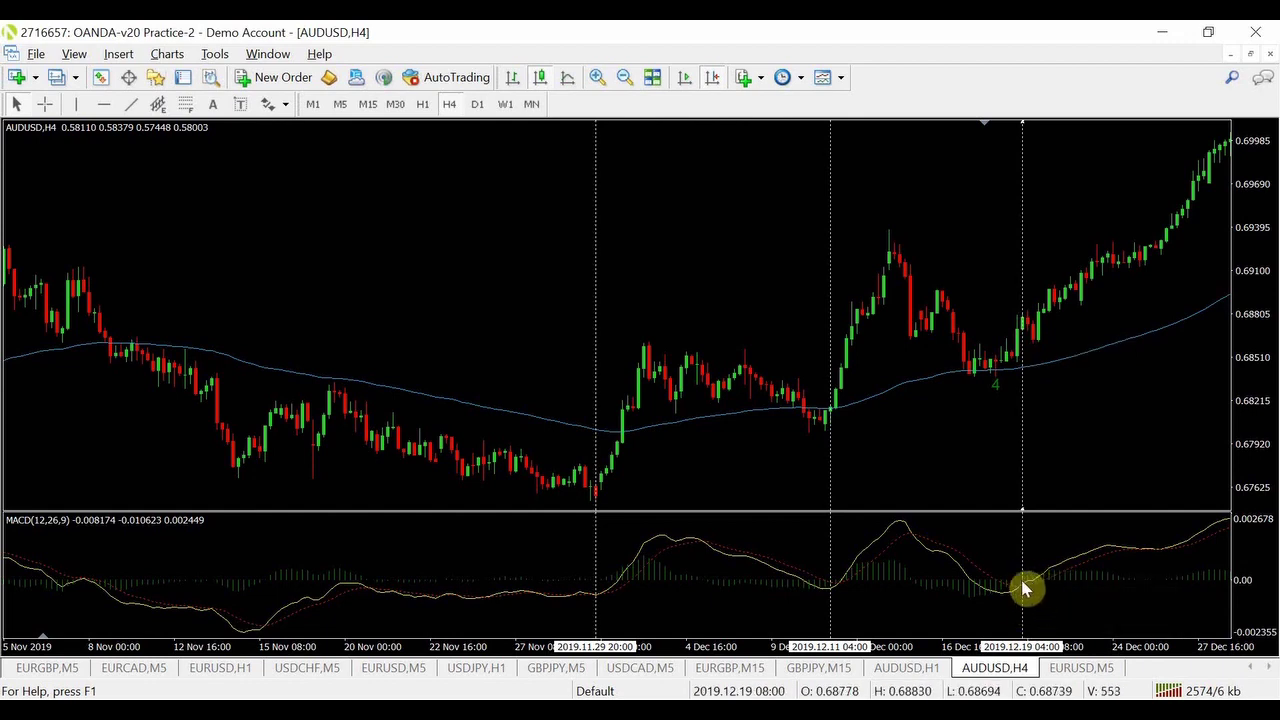
pyautogui.moveTo(1026, 586)
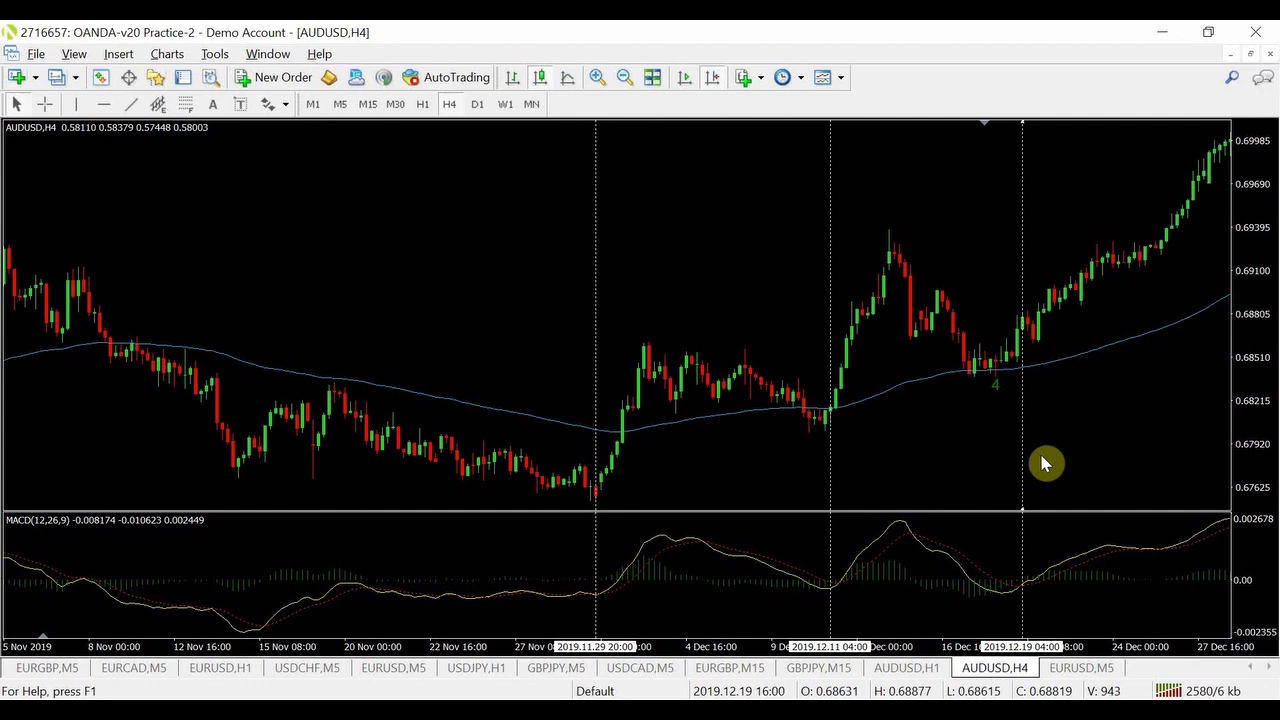
pyautogui.moveTo(1107, 432); pyautogui.dragTo(1060, 449)
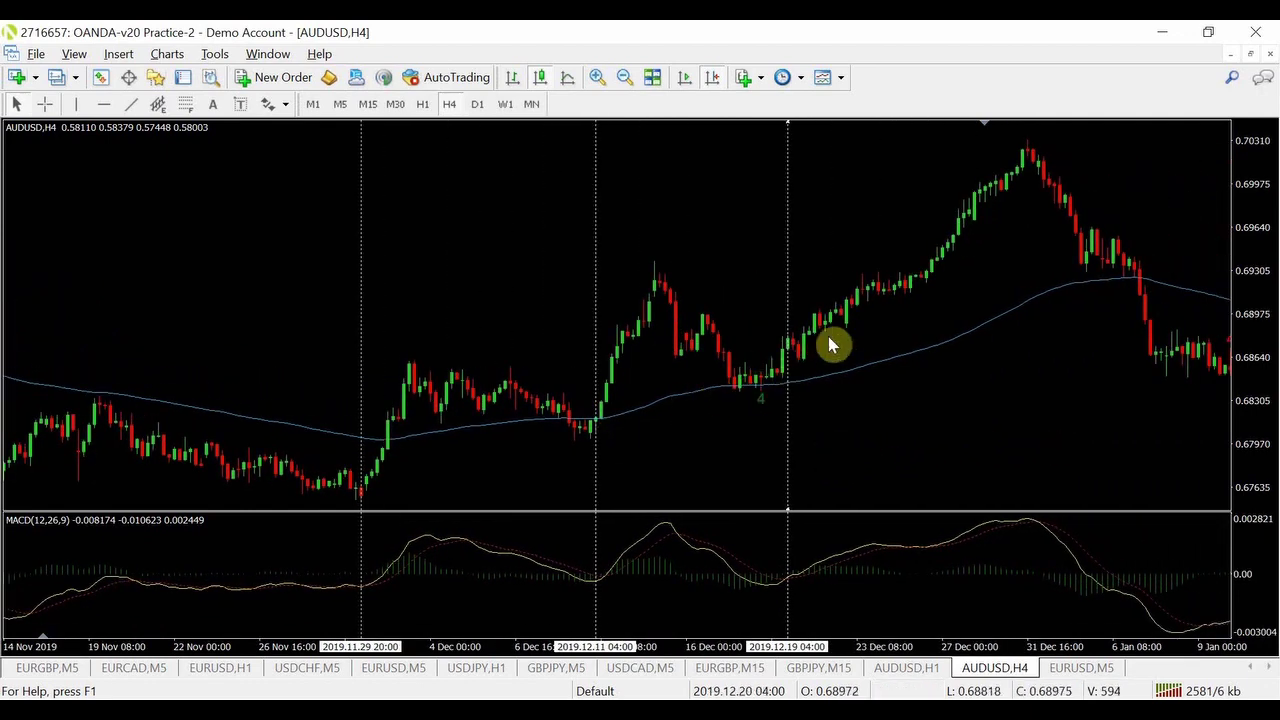